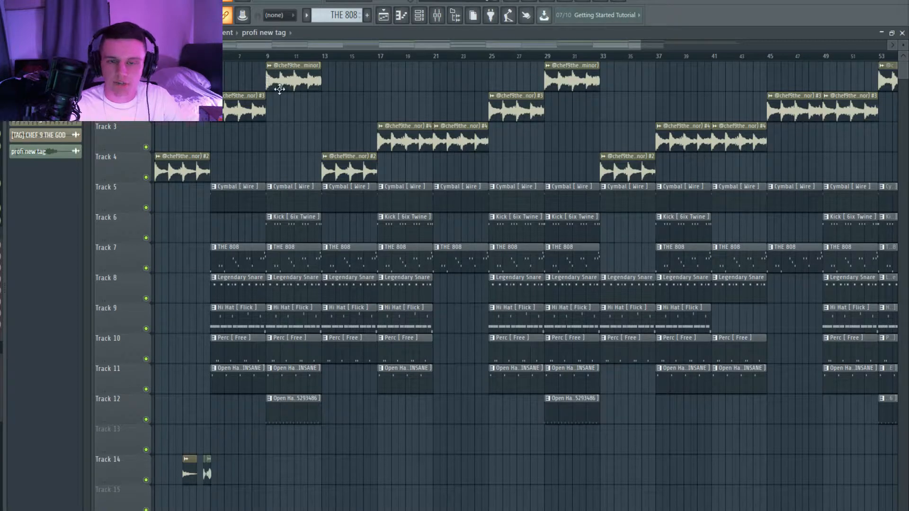
Play the arrangement through the first twelve bars and check the mixer's channel levels.
{"action": "key", "text": "space"}
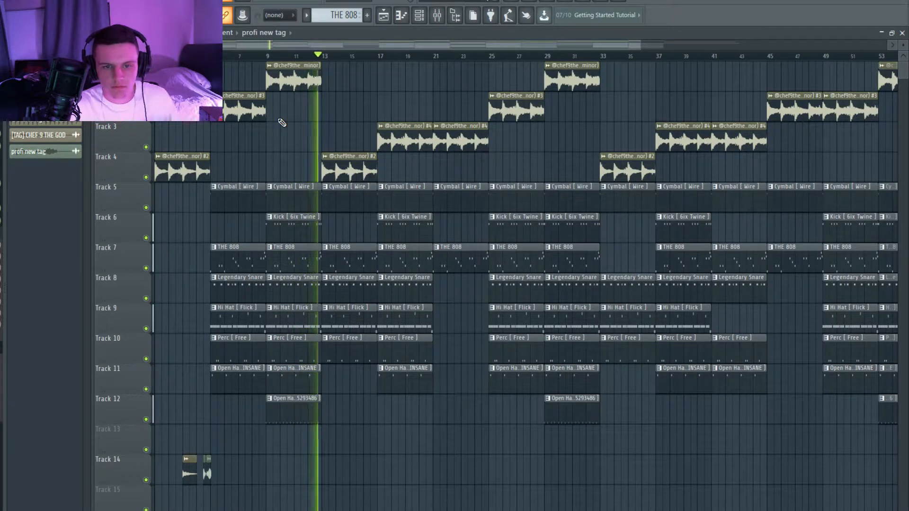
{"action": "key", "text": "space"}
{"action": "left_click", "coordinate": [437, 16]}
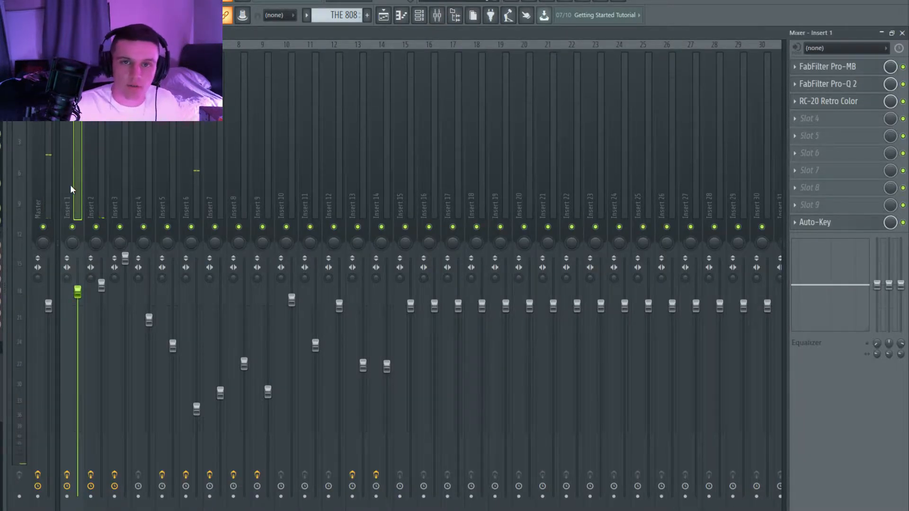
{"action": "left_click", "coordinate": [902, 33]}
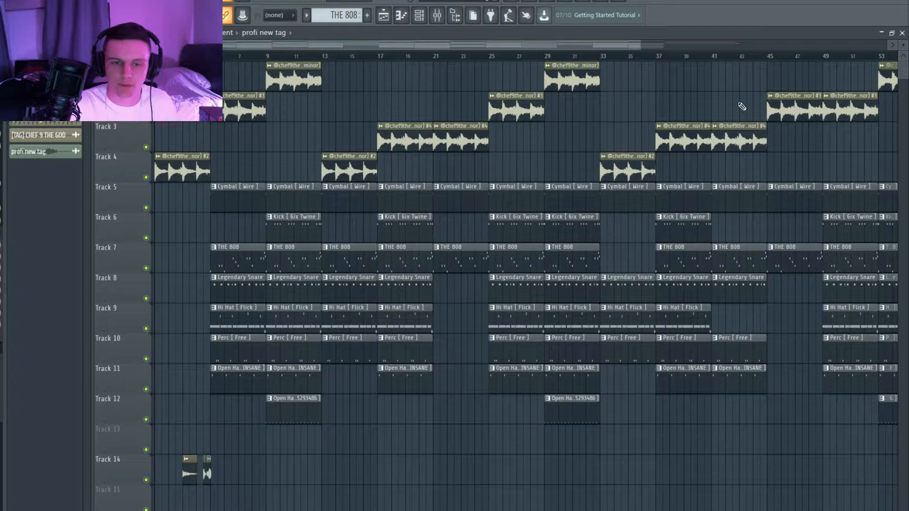
Examine the two compression bands of FabFilter Pro-MB on mixer Insert 1 and close the plugin.
{"action": "left_click", "coordinate": [437, 15]}
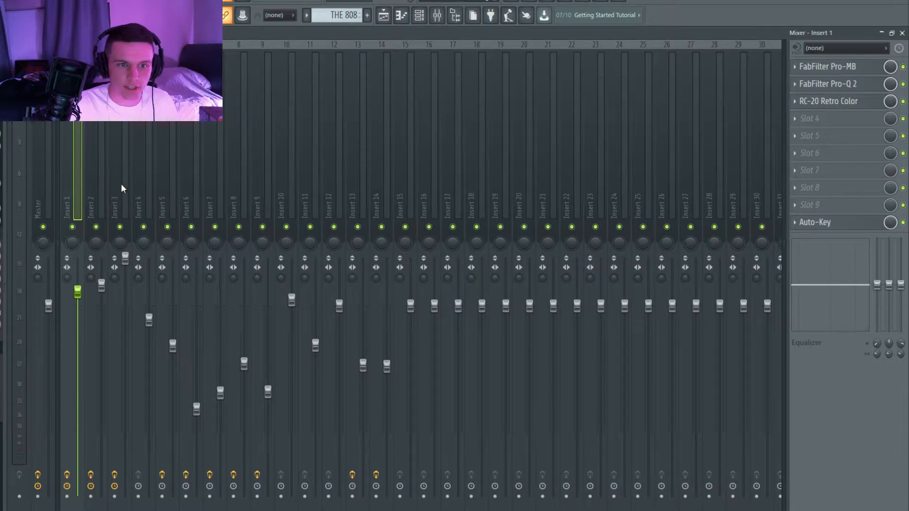
{"action": "left_click", "coordinate": [822, 71]}
{"action": "left_click_drag", "start_coordinate": [305, 126], "coordinate": [346, 99]}
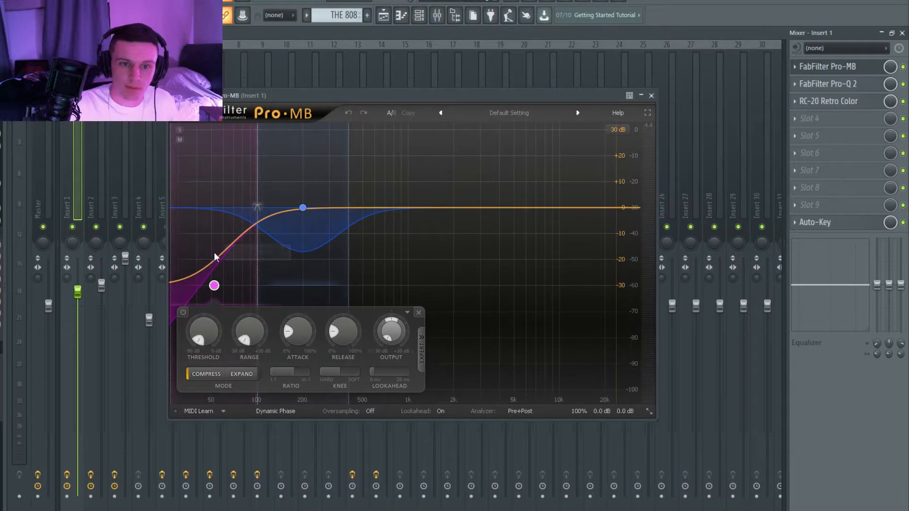
{"action": "mouse_move", "coordinate": [214, 286]}
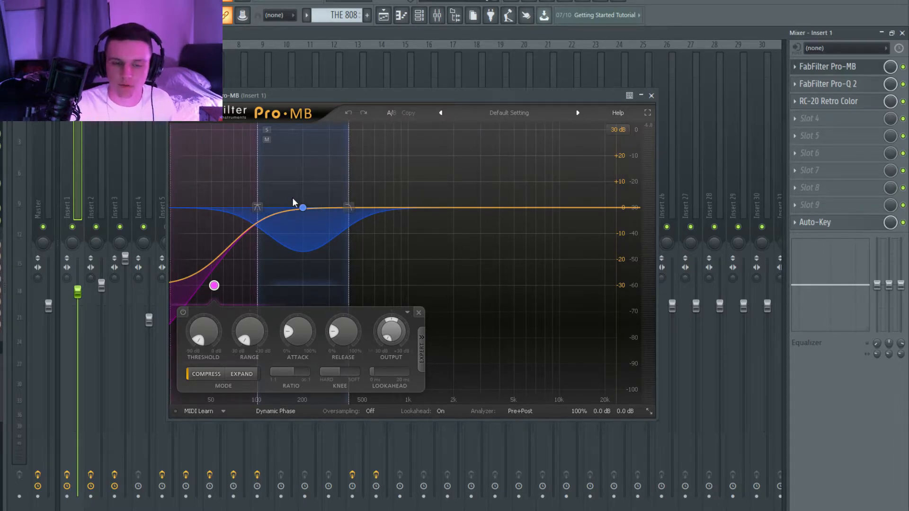
{"action": "left_click", "coordinate": [652, 96]}
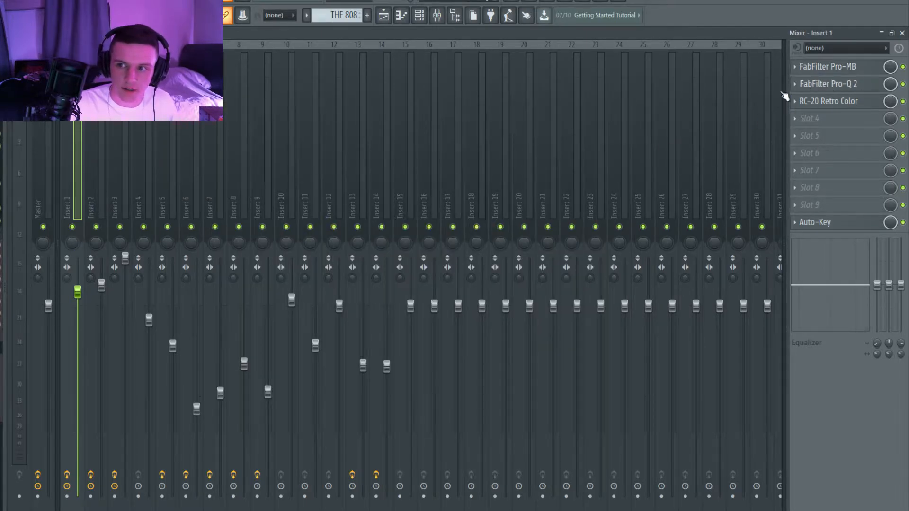
Bring up FabFilter Pro-Q 2 on Insert 1 and audition its 146.71 Hz cut in isolation during playback.
{"action": "left_click", "coordinate": [810, 89]}
{"action": "left_click_drag", "start_coordinate": [331, 95], "coordinate": [381, 97]}
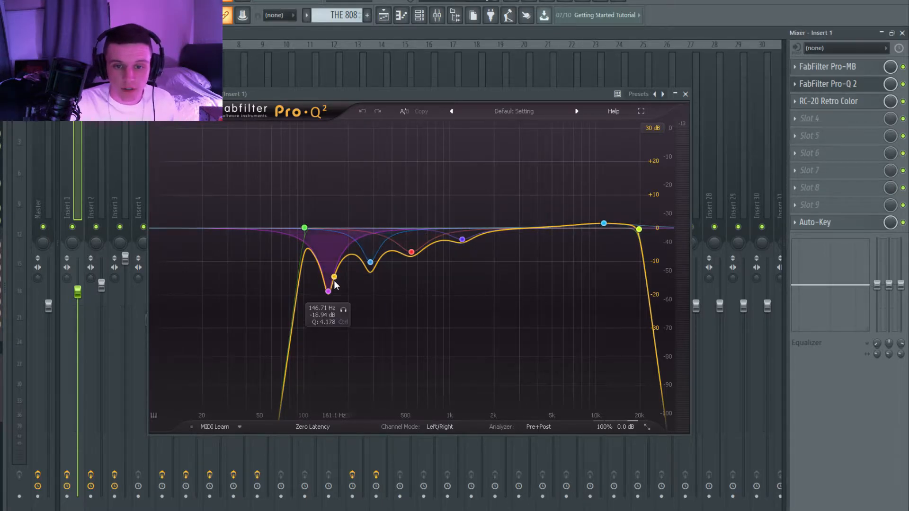
{"action": "left_click", "coordinate": [343, 312]}
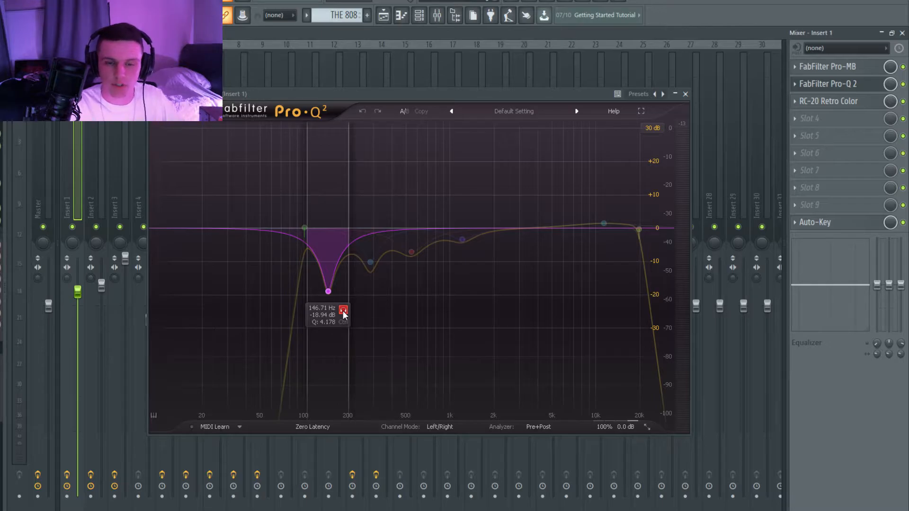
{"action": "left_click", "coordinate": [343, 311]}
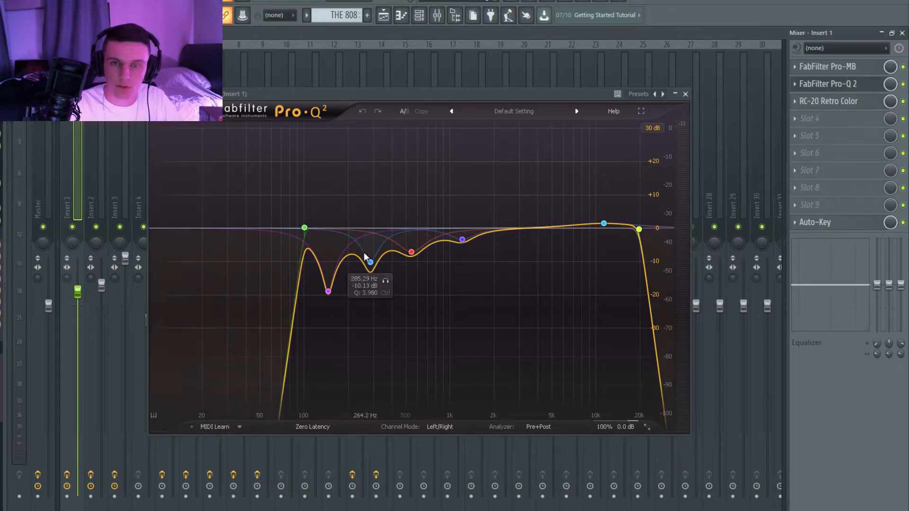
{"action": "left_click", "coordinate": [345, 312]}
{"action": "key", "text": "space"}
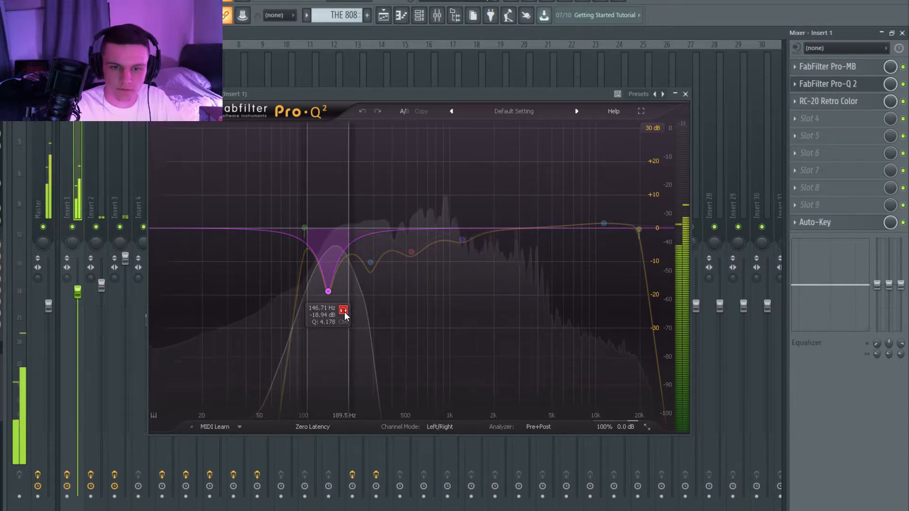
Audition the 545.39 Hz cut in isolation, stop playback and close Insert 1's equalizer.
{"action": "left_click", "coordinate": [427, 271]}
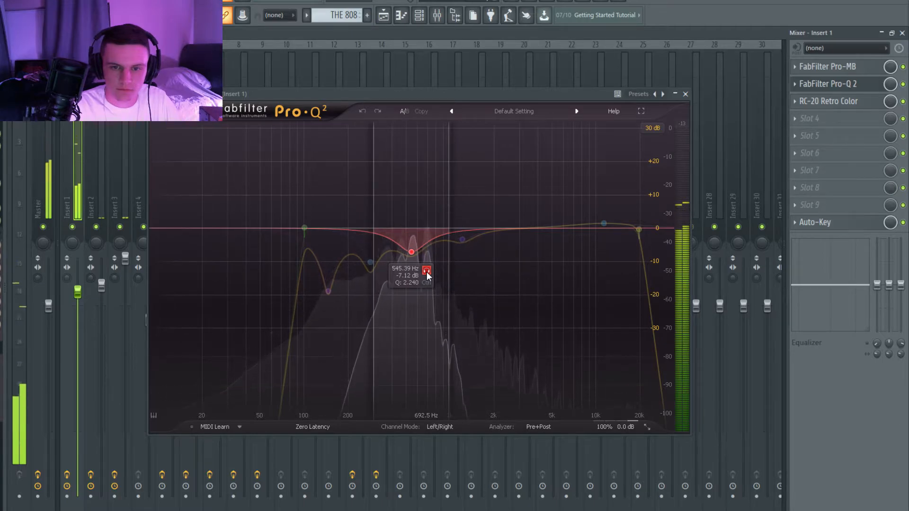
{"action": "left_click", "coordinate": [427, 272]}
{"action": "key", "text": "space"}
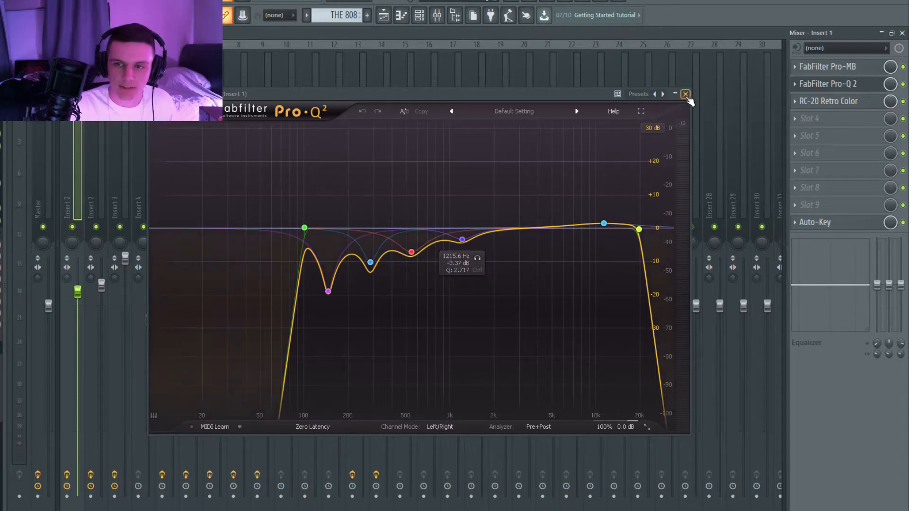
{"action": "left_click", "coordinate": [685, 94]}
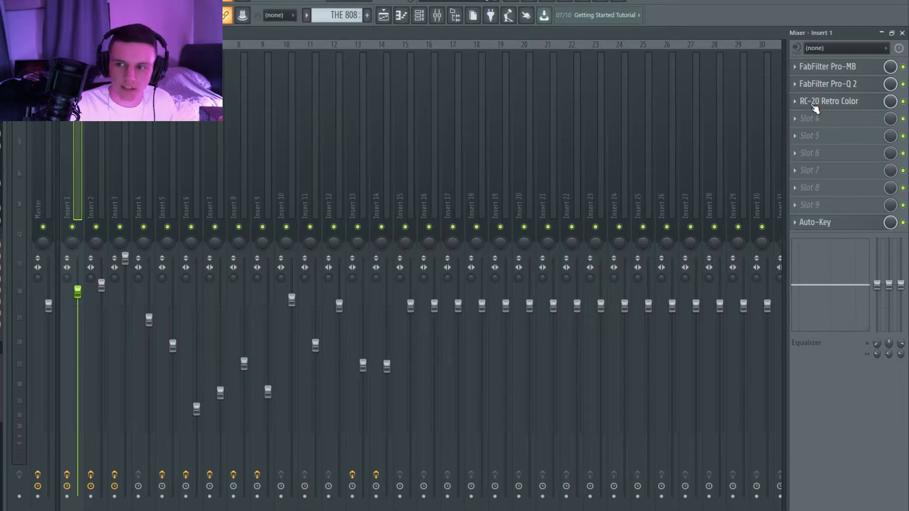
Compare the effect chains loaded on mixer Inserts 2 and 3.
{"action": "left_click", "coordinate": [91, 185]}
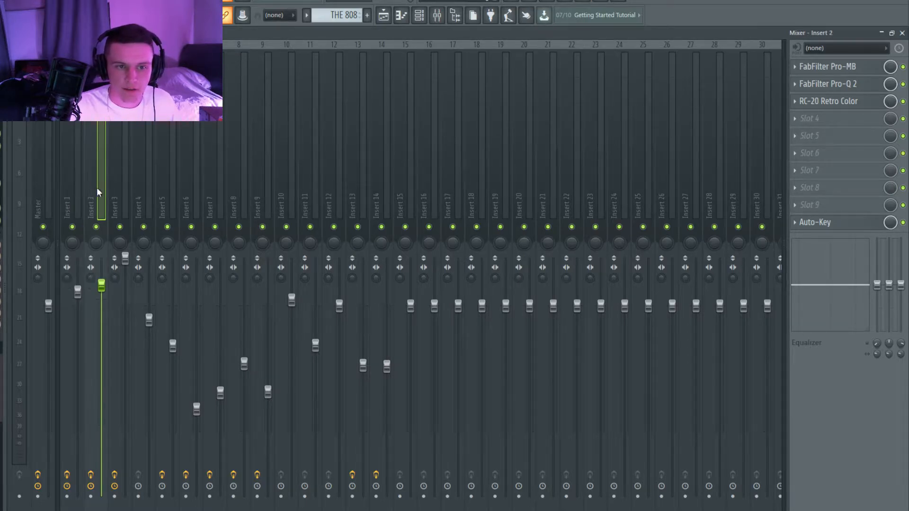
{"action": "left_click", "coordinate": [113, 193]}
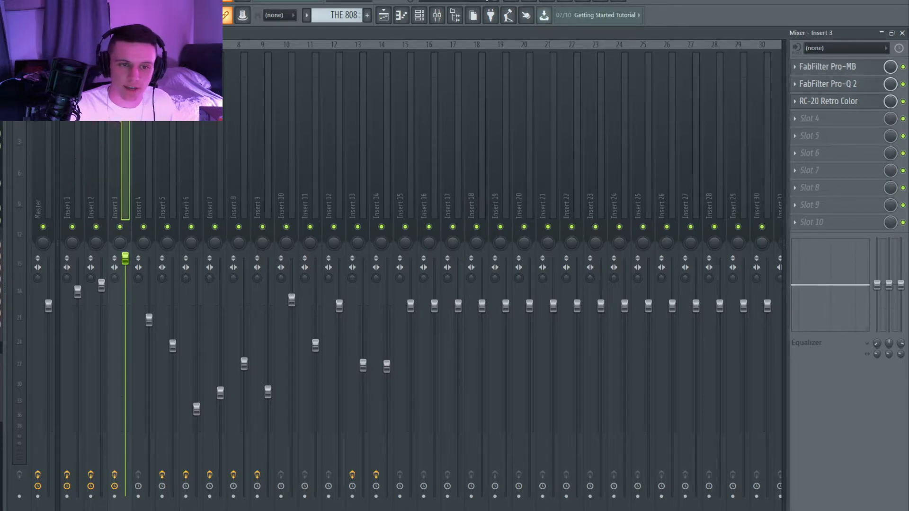
{"action": "left_click", "coordinate": [91, 178]}
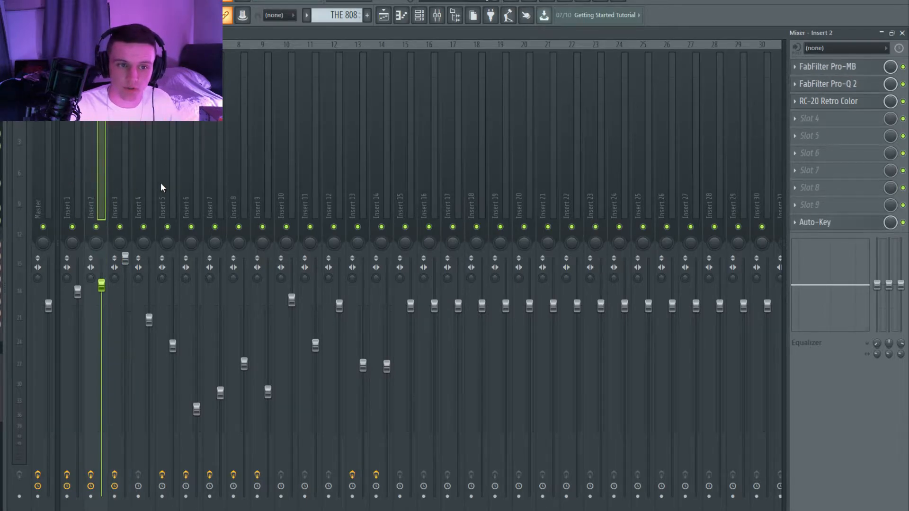
Solo mixer Insert 4, try it in playback and check the playlist arrangement.
{"action": "left_click", "coordinate": [145, 191]}
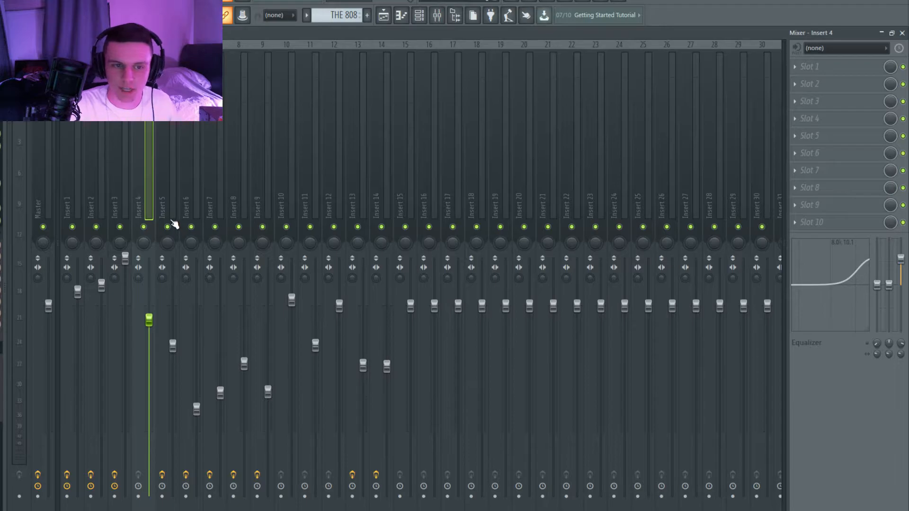
{"action": "right_click", "coordinate": [144, 226]}
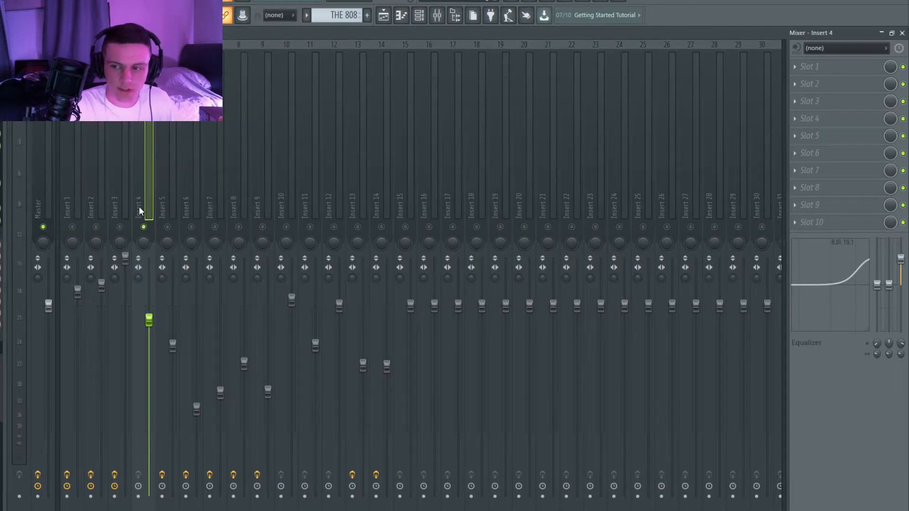
{"action": "key", "text": "space"}
{"action": "key", "text": "F5"}
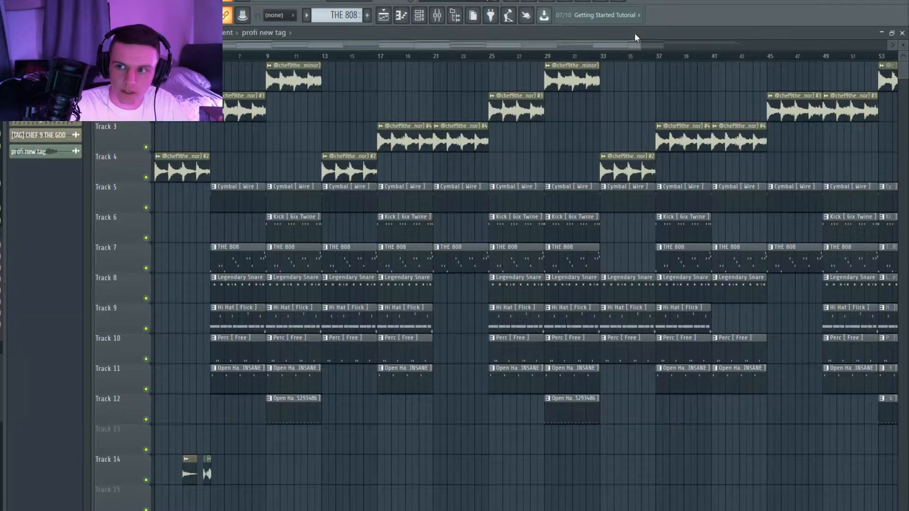
Add Fruity Parametric EQ 2 to Insert 4's first slot with the 20Hz + 18kHz cut preset, and raise its low cut into the bass range.
{"action": "left_click", "coordinate": [438, 16]}
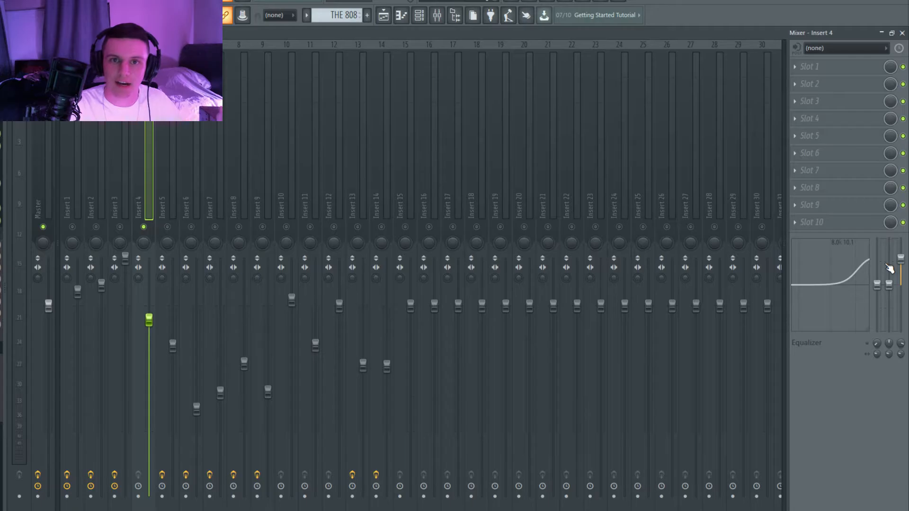
{"action": "left_click", "coordinate": [797, 70]}
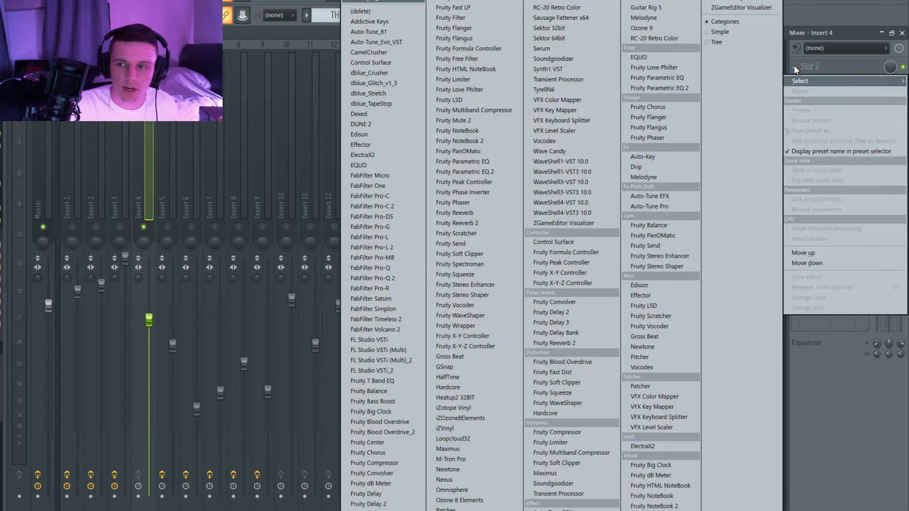
{"action": "left_click", "coordinate": [666, 90]}
{"action": "left_click", "coordinate": [527, 134]}
{"action": "left_click", "coordinate": [582, 162]}
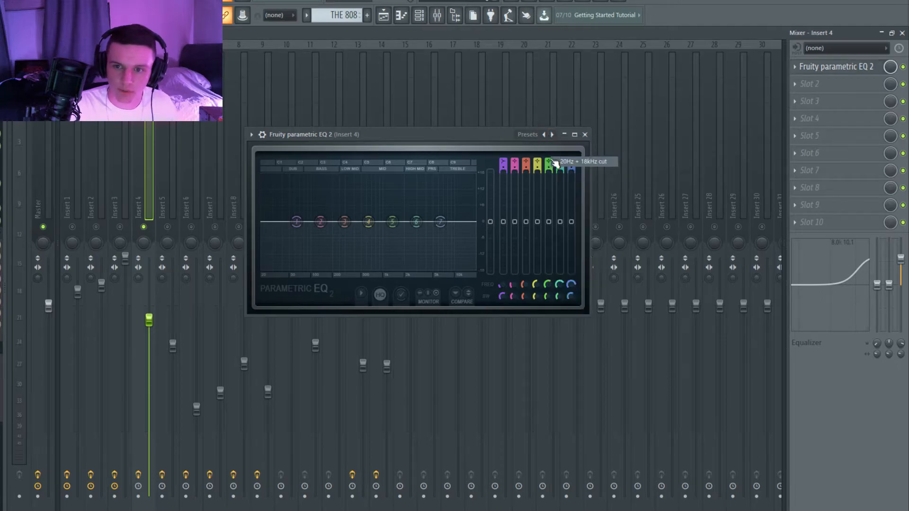
{"action": "left_click_drag", "start_coordinate": [266, 226], "coordinate": [330, 221]}
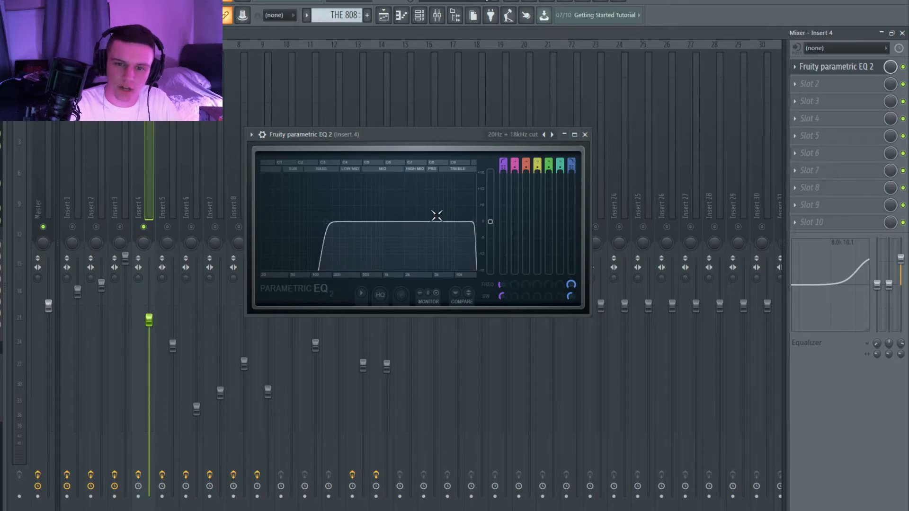
{"action": "left_click", "coordinate": [584, 134]}
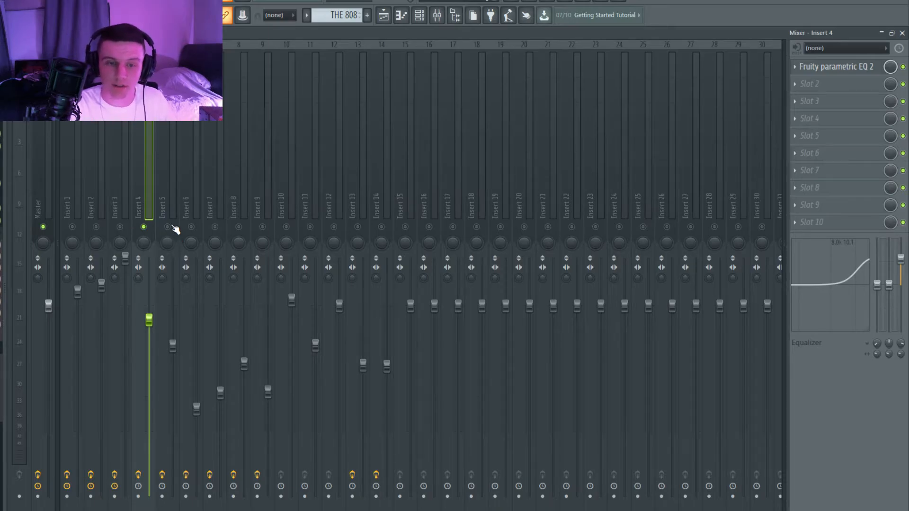
Solo mixer Insert 5 and listen to it briefly.
{"action": "left_click", "coordinate": [165, 213]}
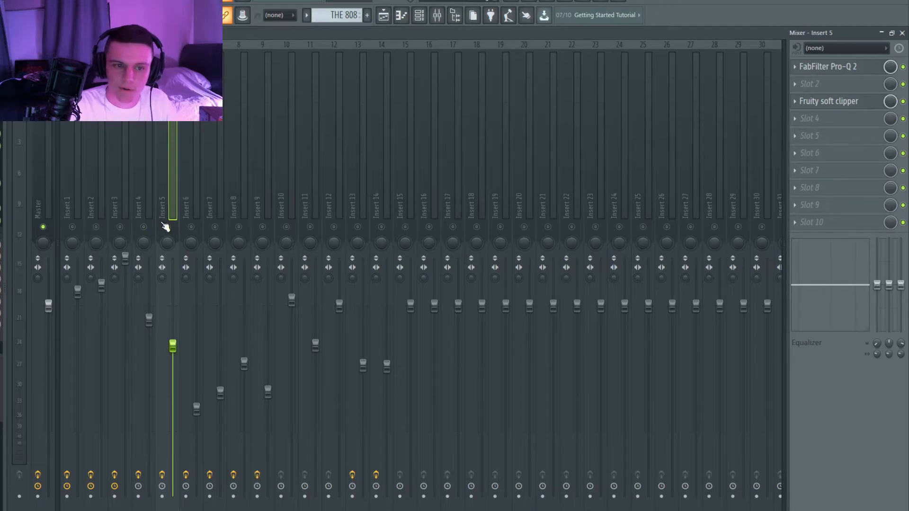
{"action": "key", "text": "space"}
{"action": "key", "text": "space"}
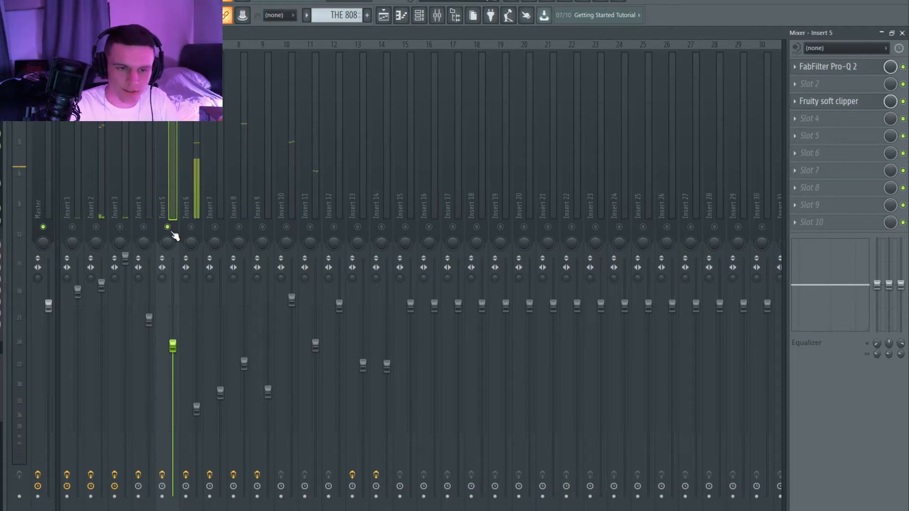
Examine FabFilter Pro-Q 2 on Insert 5, audition its 53.185 Hz cut in isolation during playback, and close the plugin.
{"action": "left_click", "coordinate": [830, 67]}
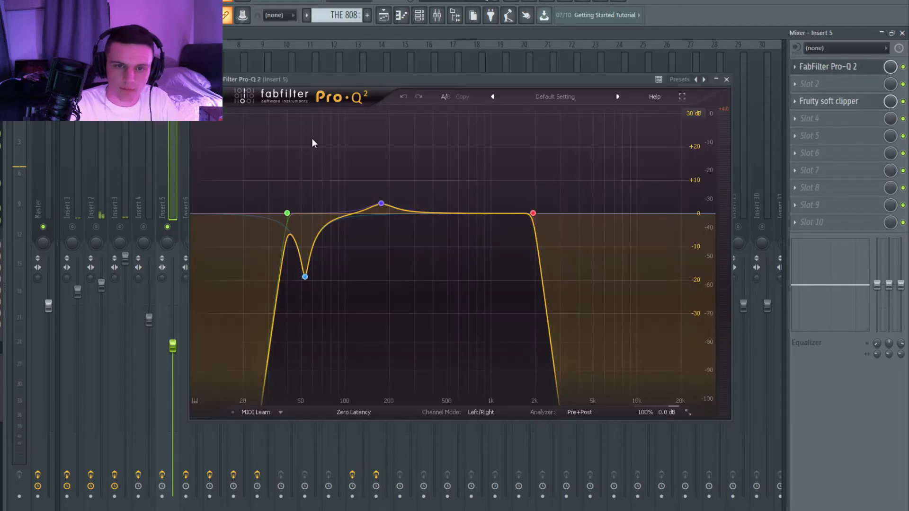
{"action": "left_click_drag", "start_coordinate": [339, 77], "coordinate": [250, 103]}
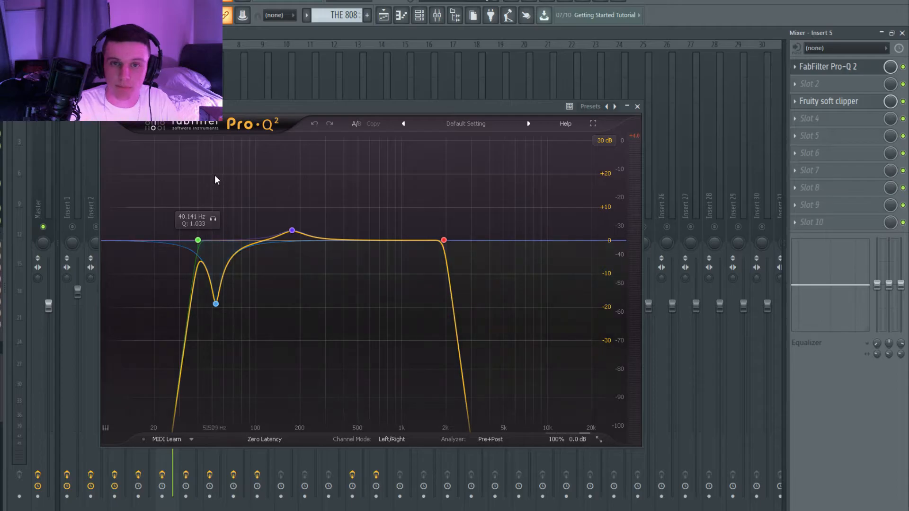
{"action": "left_click", "coordinate": [230, 323]}
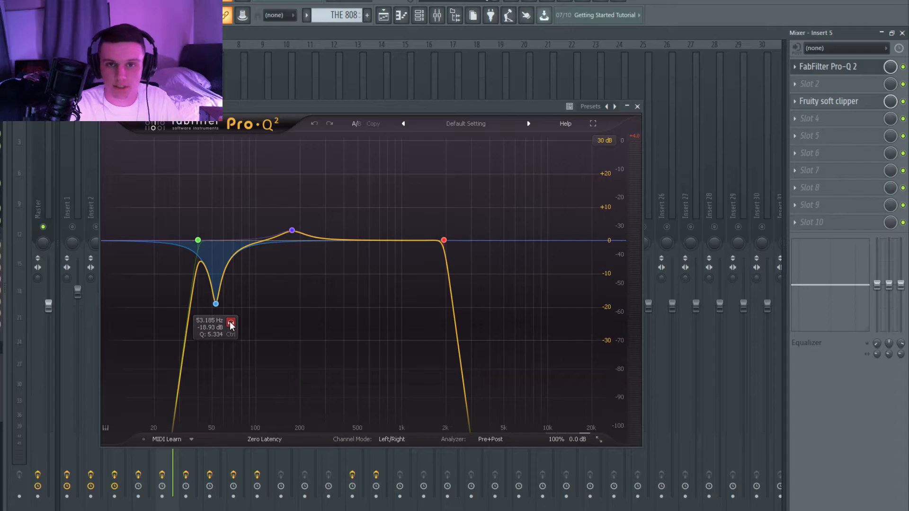
{"action": "left_click", "coordinate": [231, 323]}
{"action": "key", "text": "space"}
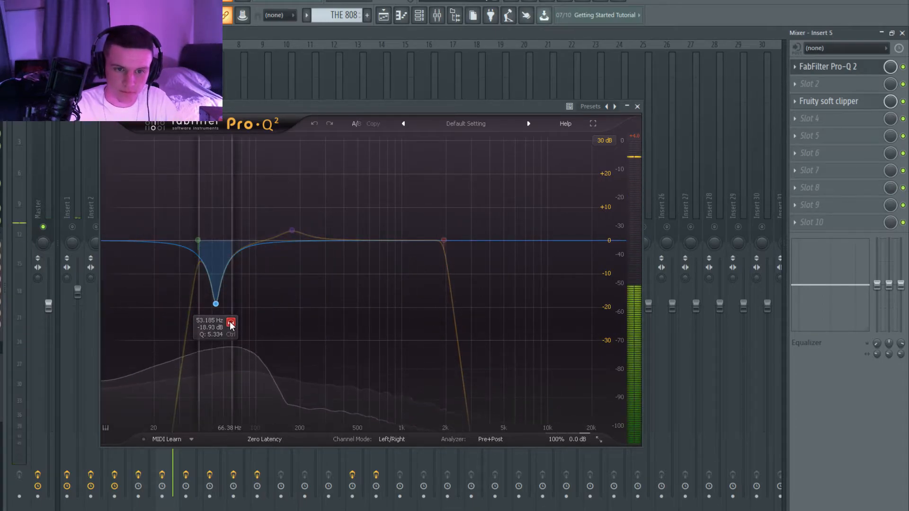
{"action": "left_click", "coordinate": [230, 323]}
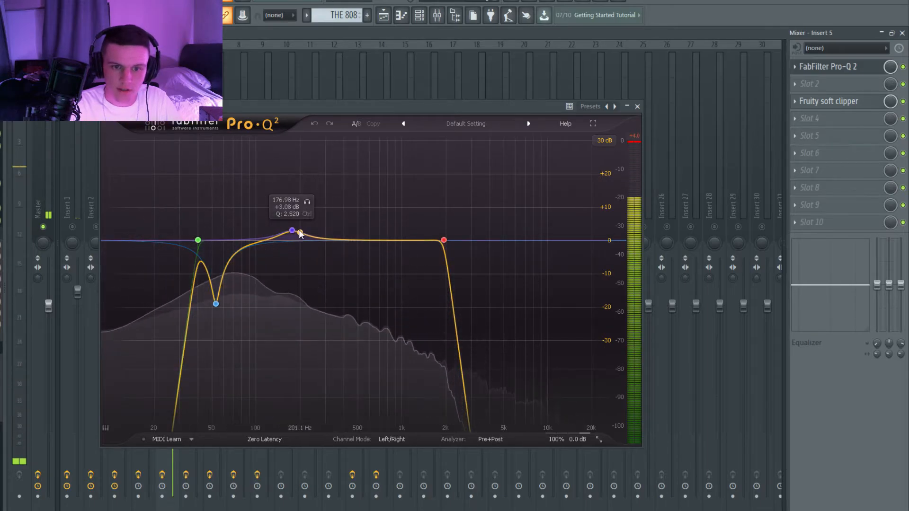
{"action": "key", "text": "space"}
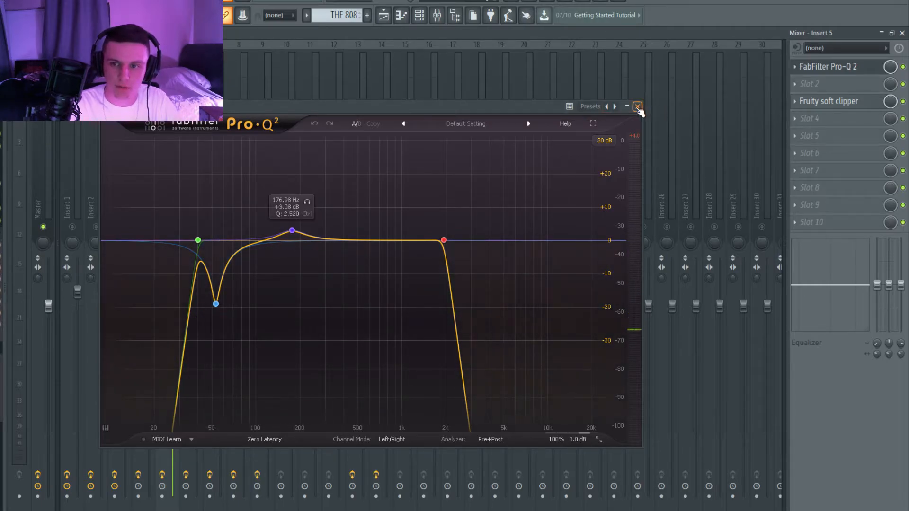
{"action": "left_click", "coordinate": [637, 107]}
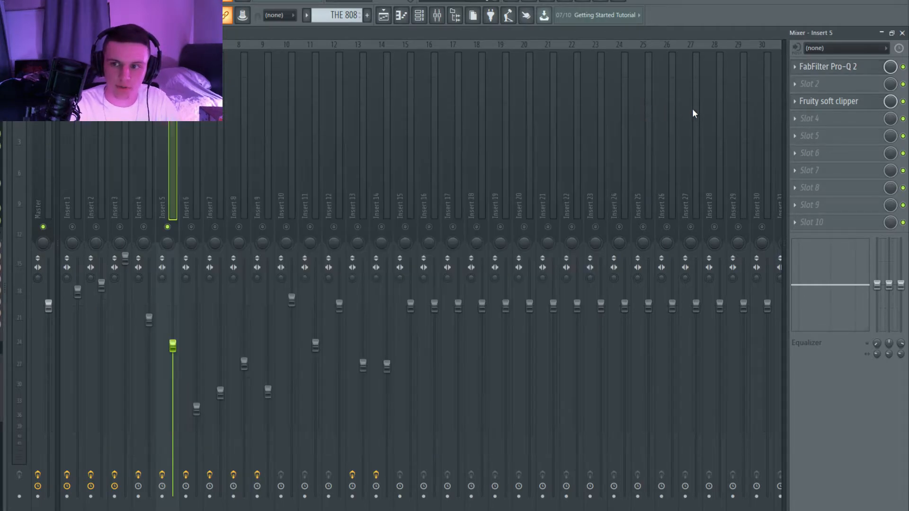
Solo mixer Insert 6, listen to it in playback, and open its FabFilter Pro-Q 2 to examine the low cut.
{"action": "left_click", "coordinate": [191, 227]}
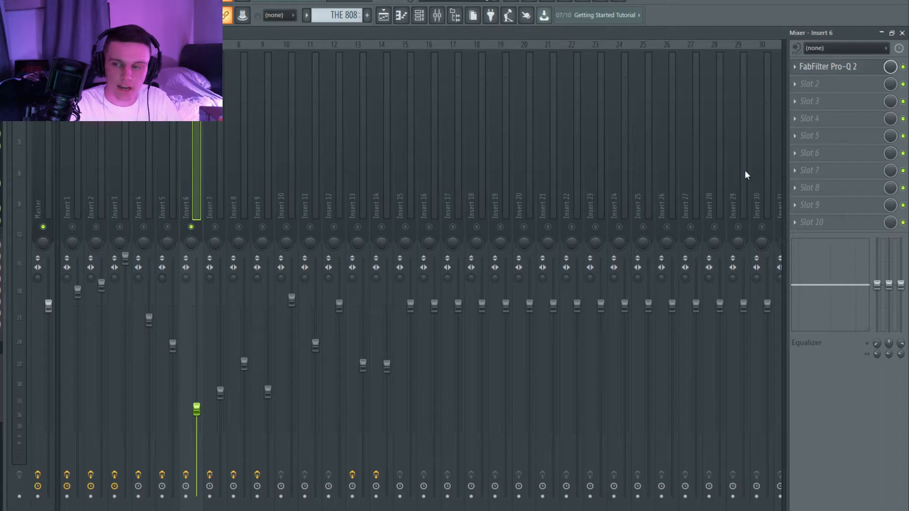
{"action": "key", "text": "space"}
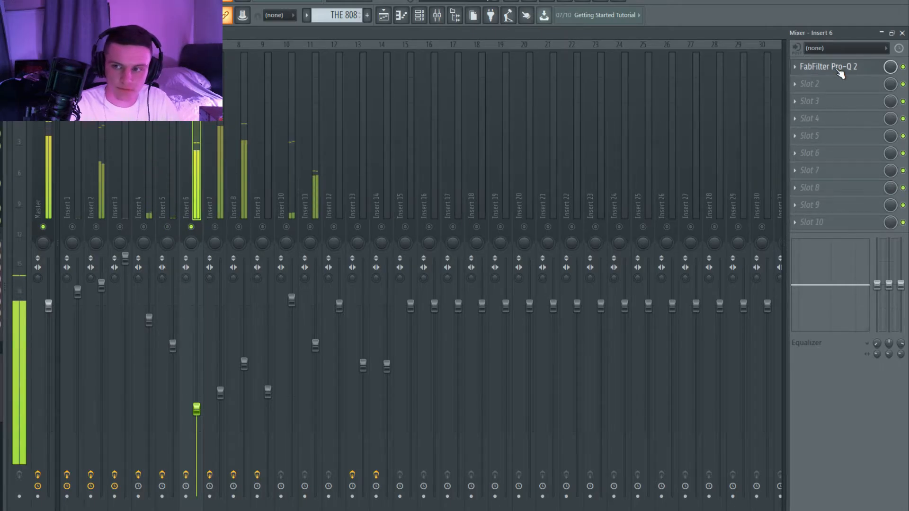
{"action": "left_click", "coordinate": [840, 72]}
{"action": "left_click_drag", "start_coordinate": [314, 126], "coordinate": [295, 118]}
{"action": "mouse_move", "coordinate": [188, 244]}
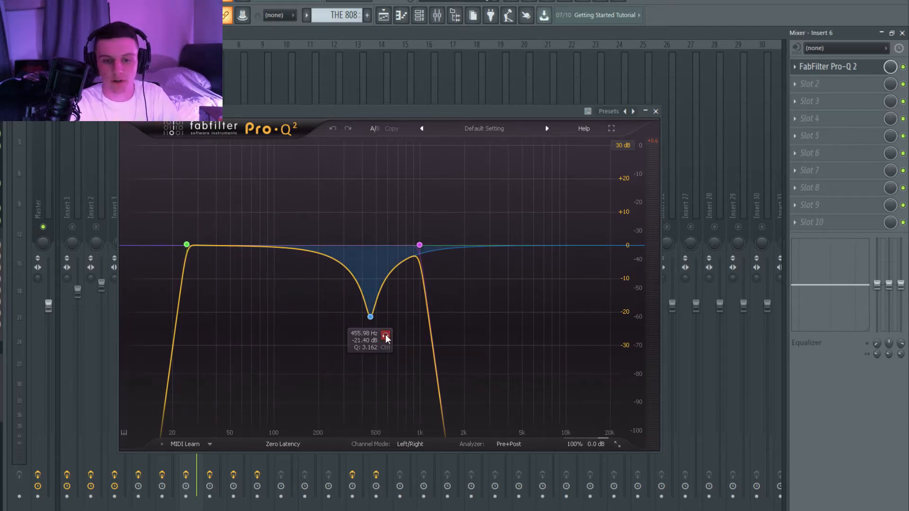
Audition the 455.98 Hz cut in isolation during playback, check the high cut, and close the equalizer.
{"action": "left_click", "coordinate": [386, 336]}
{"action": "key", "text": "space"}
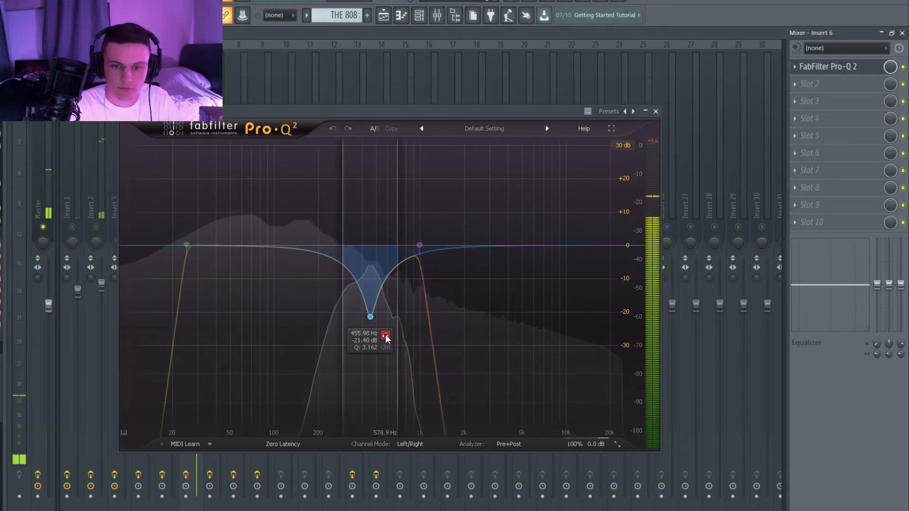
{"action": "left_click", "coordinate": [386, 336]}
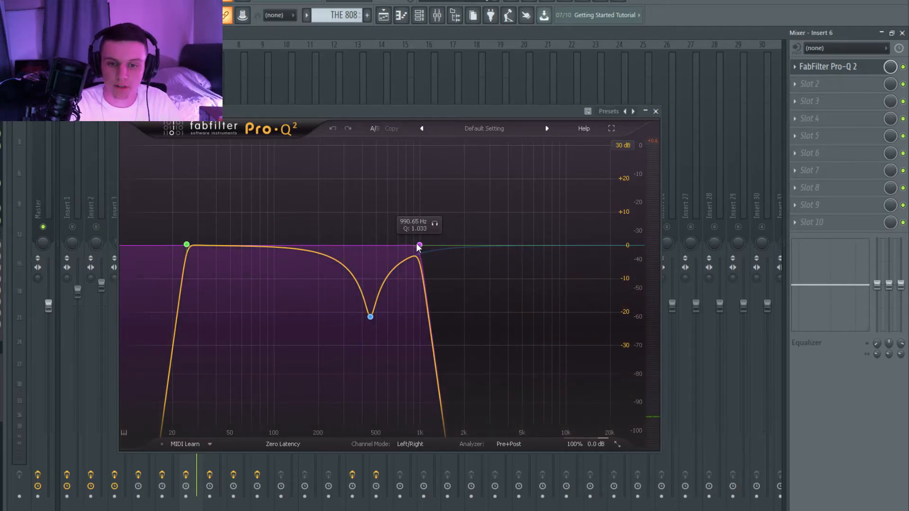
{"action": "left_click", "coordinate": [656, 112]}
Review the FabFilter Pro-Q 2 curve on Insert 5 once more and close the plugin.
{"action": "left_click", "coordinate": [166, 180]}
{"action": "left_click", "coordinate": [821, 68]}
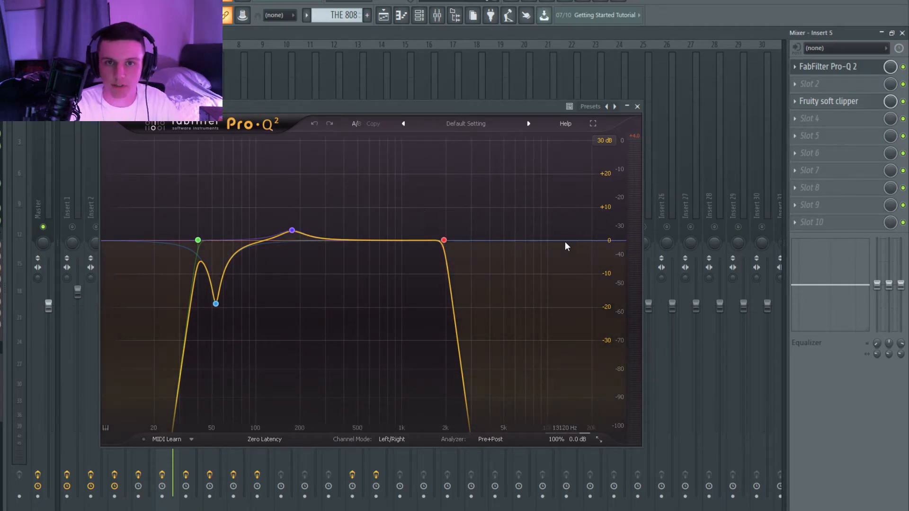
{"action": "left_click", "coordinate": [637, 107]}
Solo mixer Insert 7 and listen to it in playback.
{"action": "left_click", "coordinate": [205, 208]}
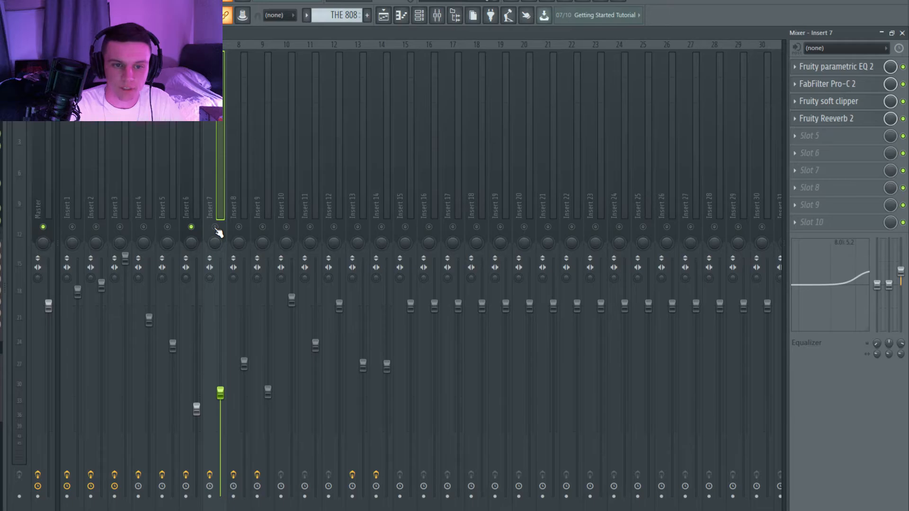
{"action": "right_click", "coordinate": [215, 228]}
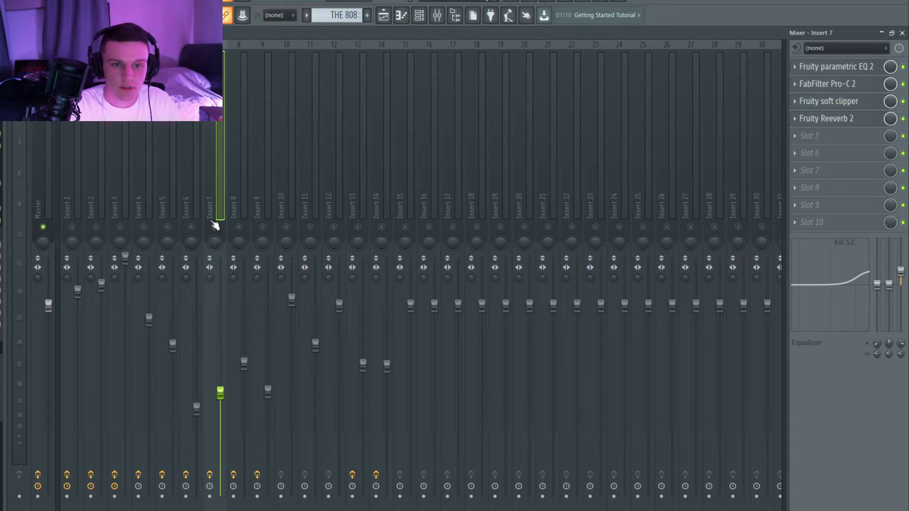
{"action": "key", "text": "space"}
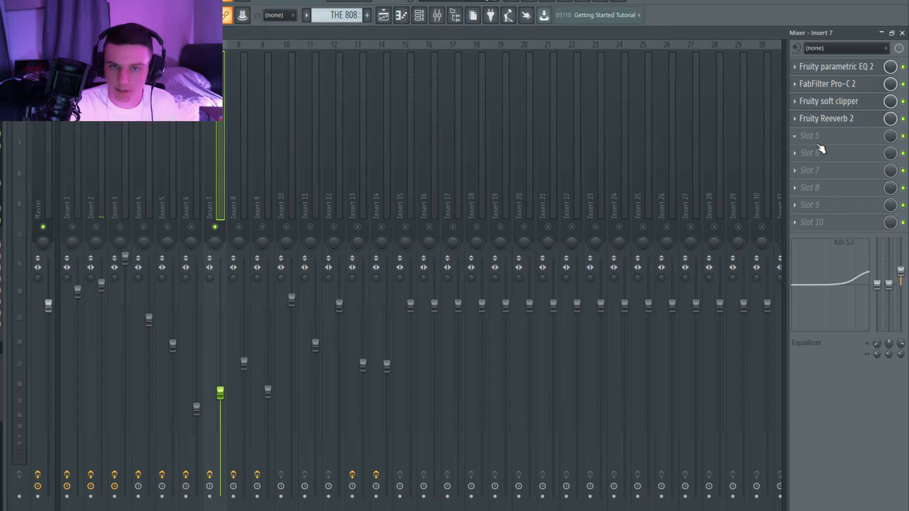
Examine the low cut in Insert 7's Fruity Parametric EQ 2 and the compression settings in its FabFilter Pro-C 2.
{"action": "left_click", "coordinate": [823, 68]}
{"action": "left_click_drag", "start_coordinate": [379, 105], "coordinate": [415, 121]}
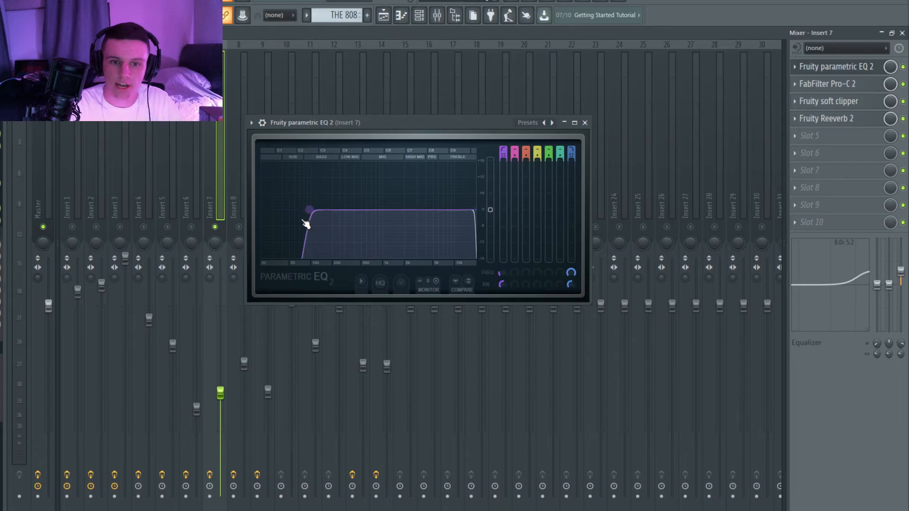
{"action": "left_click", "coordinate": [585, 122]}
{"action": "left_click", "coordinate": [827, 83]}
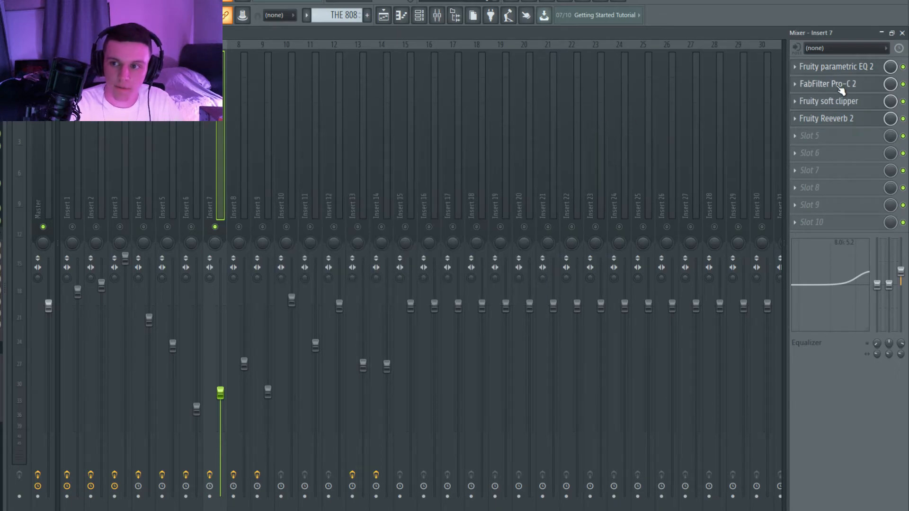
{"action": "left_click_drag", "start_coordinate": [326, 105], "coordinate": [382, 103]}
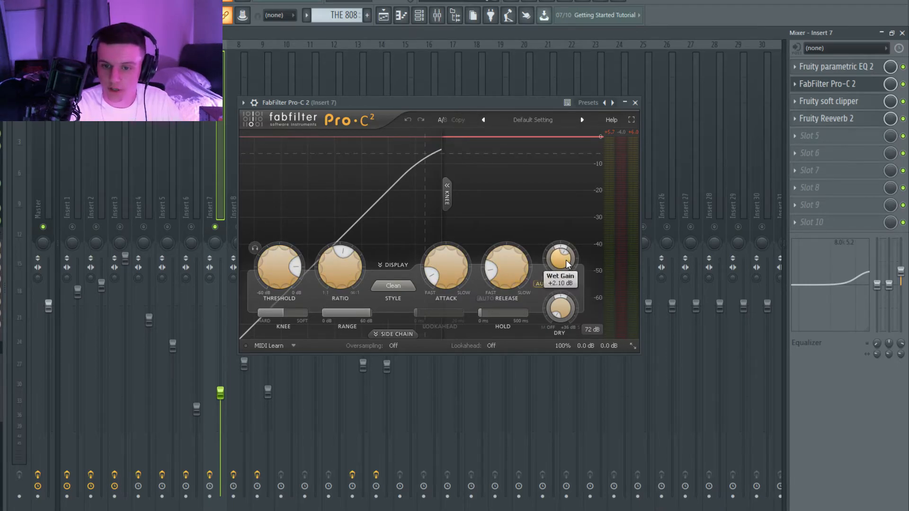
{"action": "left_click", "coordinate": [634, 103]}
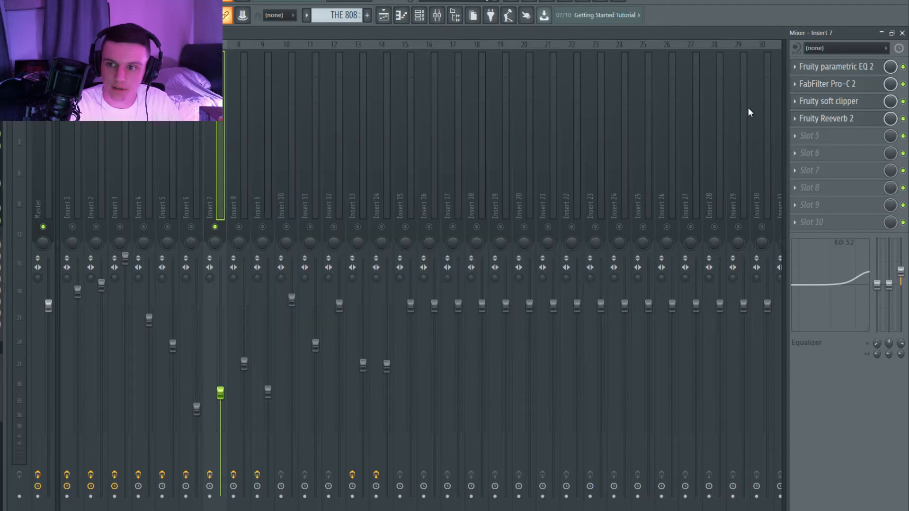
Look over Insert 7's Fruity soft clipper and Fruity Reeverb 2, and close the reverb.
{"action": "left_click", "coordinate": [834, 104]}
{"action": "left_click", "coordinate": [826, 118]}
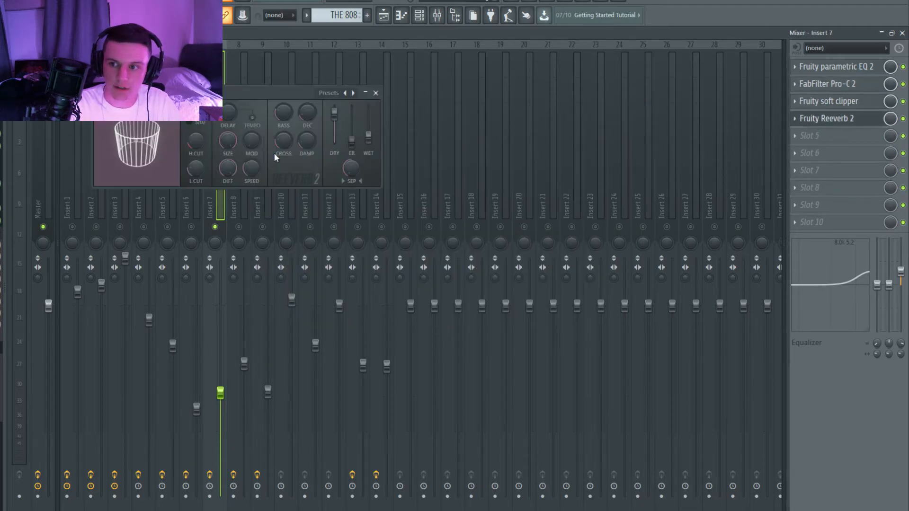
{"action": "left_click_drag", "start_coordinate": [384, 92], "coordinate": [496, 153]}
{"action": "left_click", "coordinate": [491, 153]}
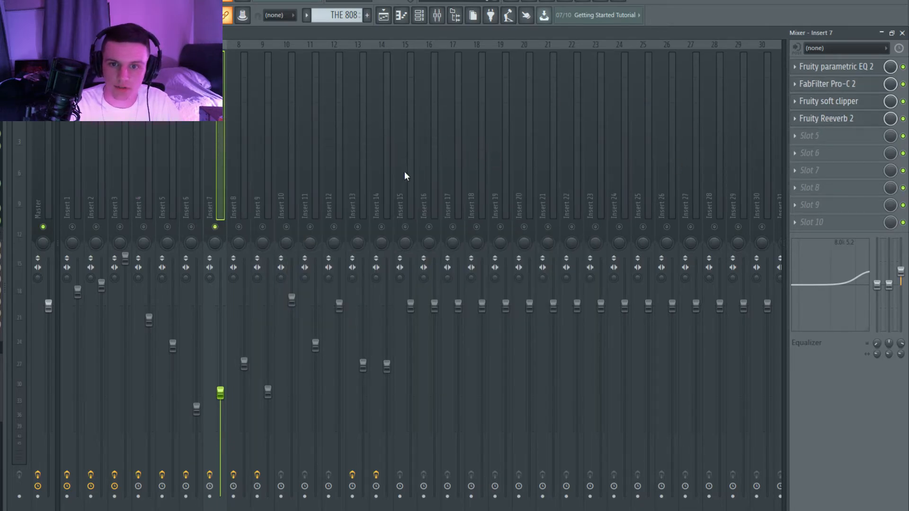
Solo mixer Insert 8, listen to it in playback, and examine its FabFilter Pro-C 2 compression settings.
{"action": "left_click", "coordinate": [242, 208]}
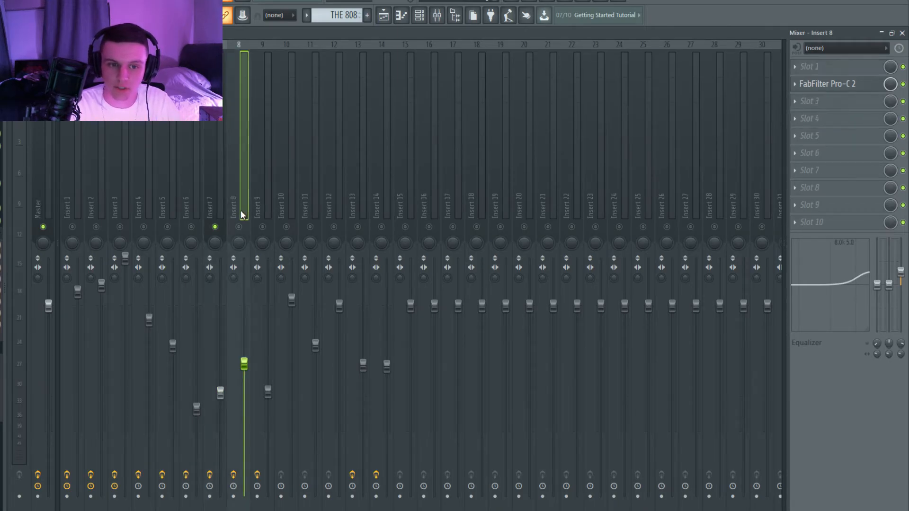
{"action": "right_click", "coordinate": [239, 228]}
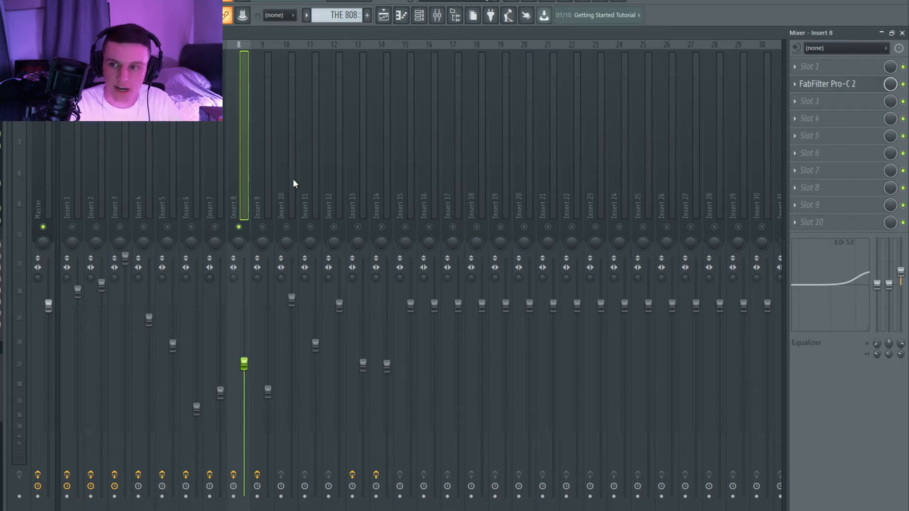
{"action": "key", "text": "space"}
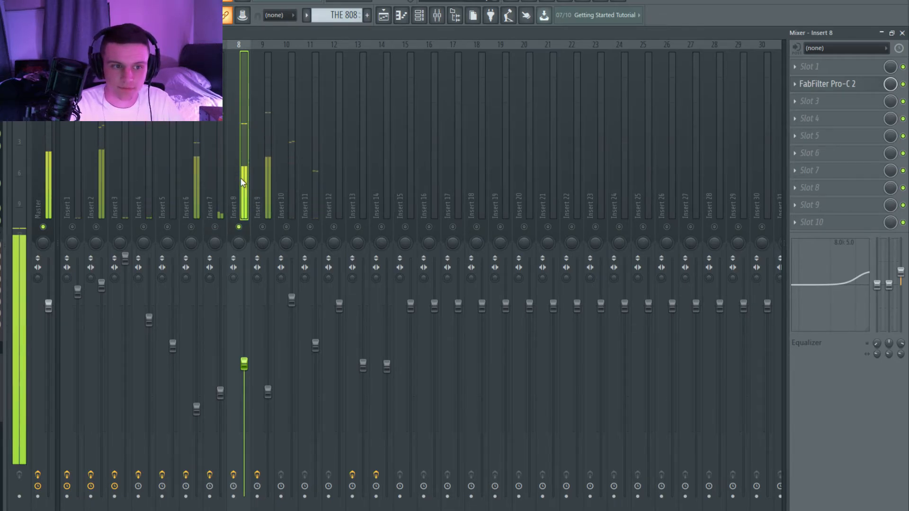
{"action": "left_click", "coordinate": [826, 85]}
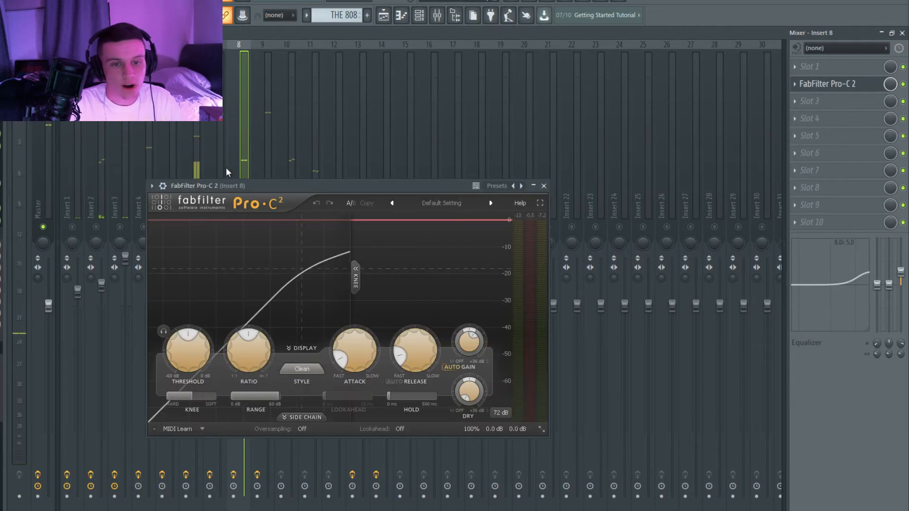
{"action": "left_click_drag", "start_coordinate": [280, 188], "coordinate": [389, 184]}
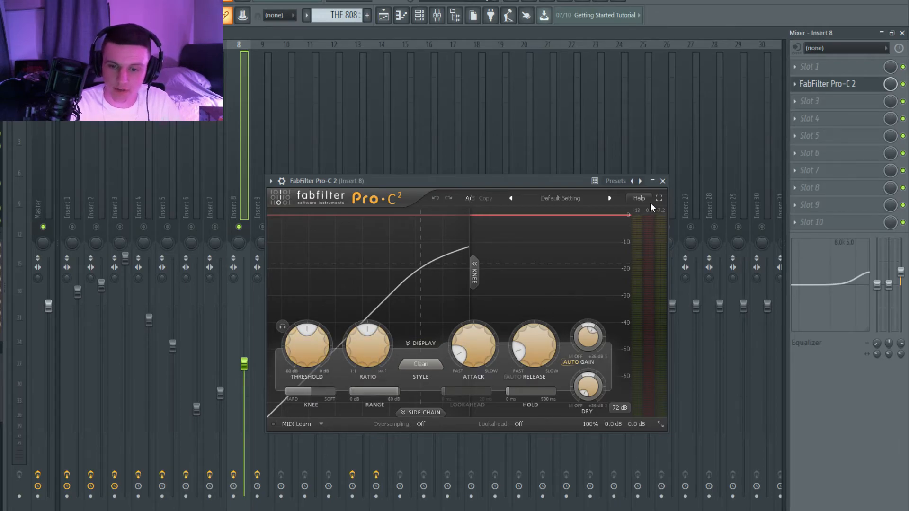
{"action": "left_click", "coordinate": [662, 181]}
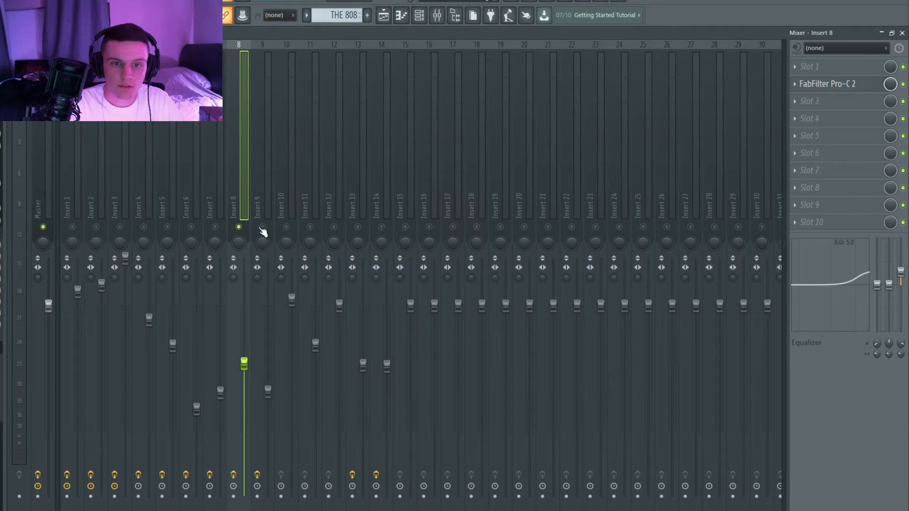
Solo mixer Insert 9, listen to it, and examine the threshold, ratio and release in its FabFilter Pro-C 2.
{"action": "left_click", "coordinate": [256, 206]}
{"action": "key", "text": "space"}
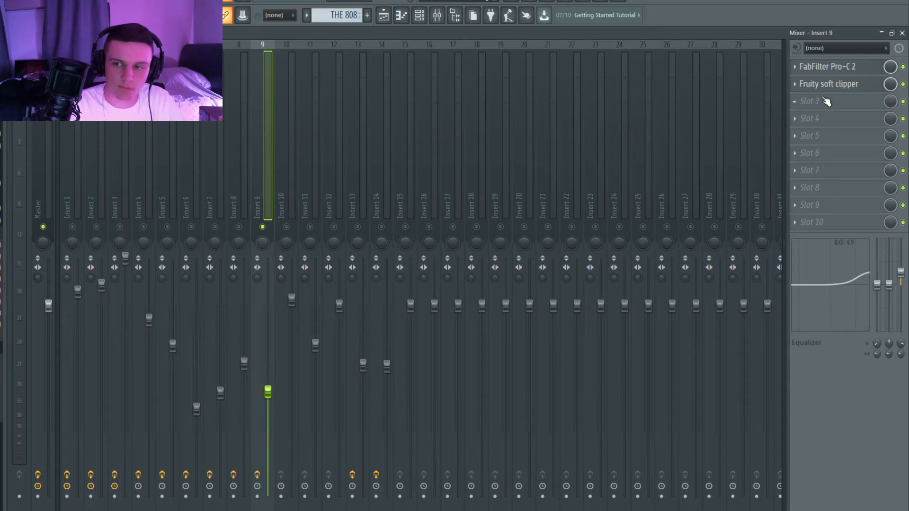
{"action": "left_click", "coordinate": [827, 69]}
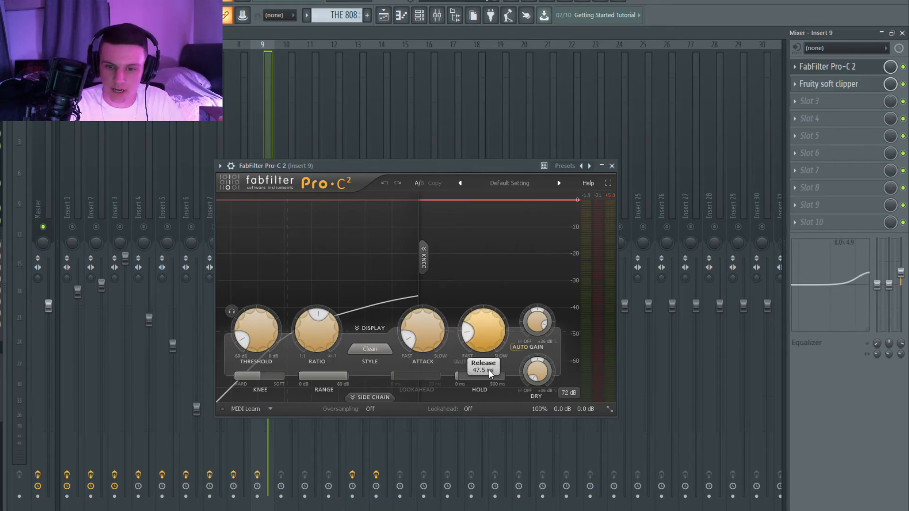
{"action": "left_click", "coordinate": [612, 166]}
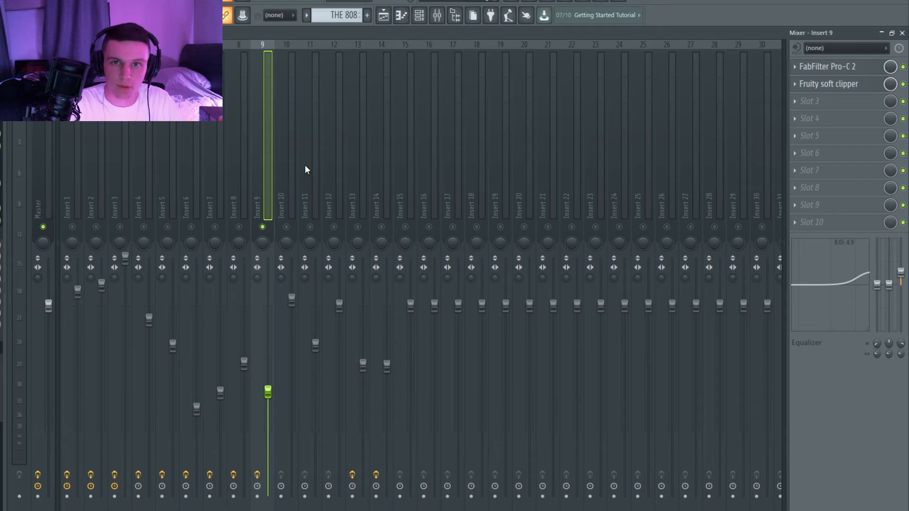
Solo mixer Insert 10, listen to it, and compare its built-in equalizer curve with Insert 9's.
{"action": "left_click", "coordinate": [284, 226]}
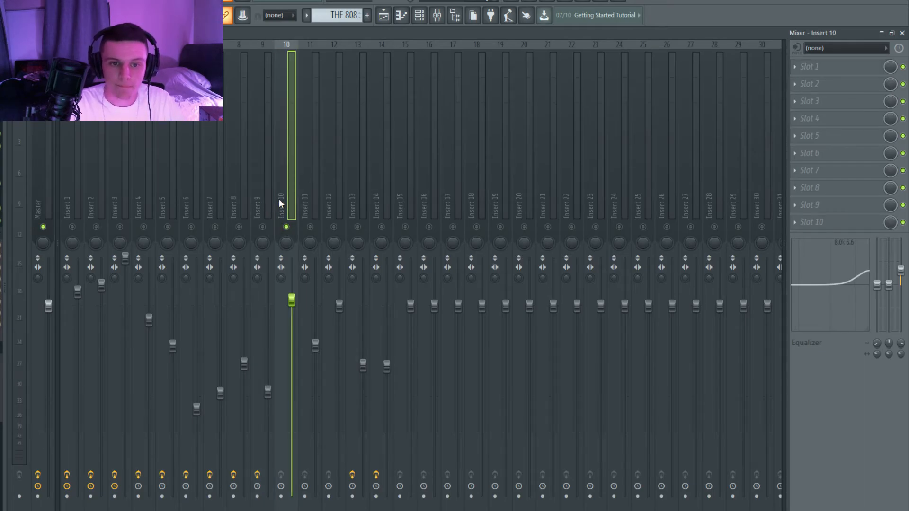
{"action": "key", "text": "space"}
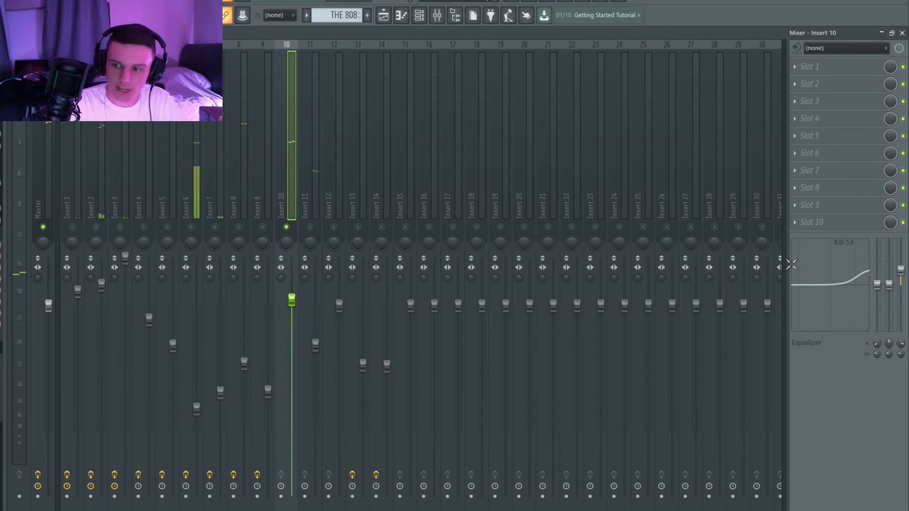
{"action": "left_click", "coordinate": [260, 204]}
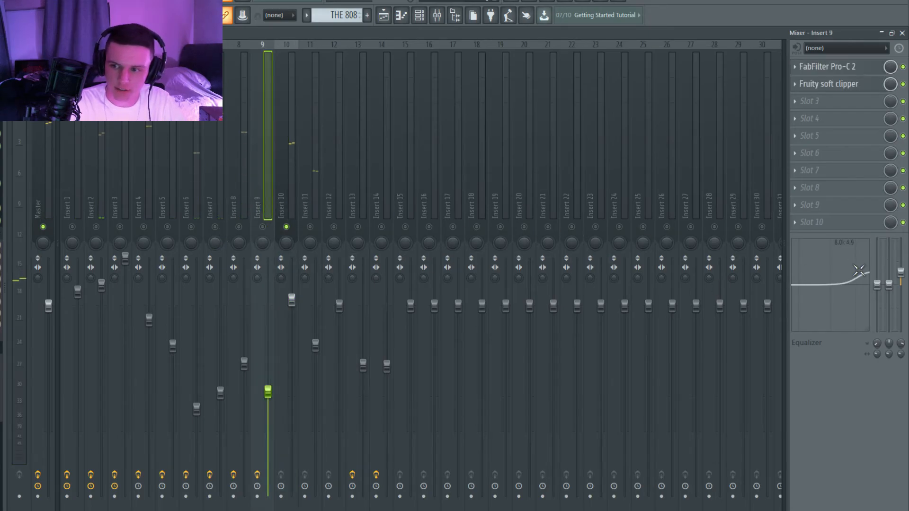
{"action": "left_click", "coordinate": [287, 182]}
Solo mixer Insert 11, listen to it, and review the built-in equalizer curves of Inserts 10 back through 6.
{"action": "left_click", "coordinate": [304, 205]}
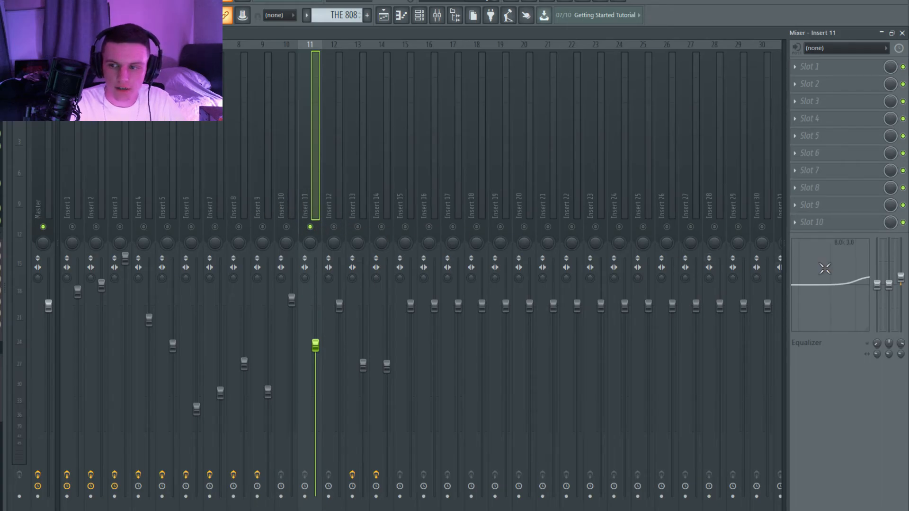
{"action": "key", "text": "space"}
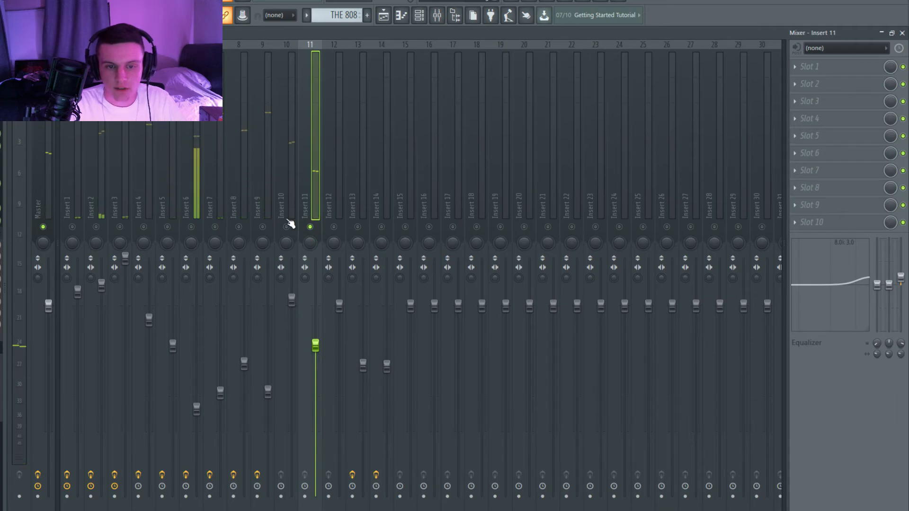
{"action": "left_click", "coordinate": [284, 198]}
{"action": "left_click", "coordinate": [251, 194]}
{"action": "left_click", "coordinate": [234, 199]}
{"action": "left_click", "coordinate": [209, 197]}
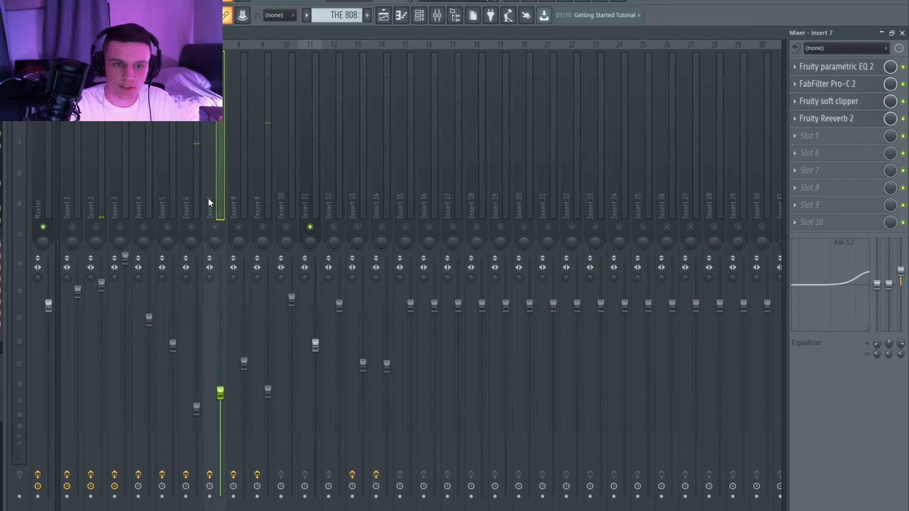
{"action": "left_click", "coordinate": [186, 196]}
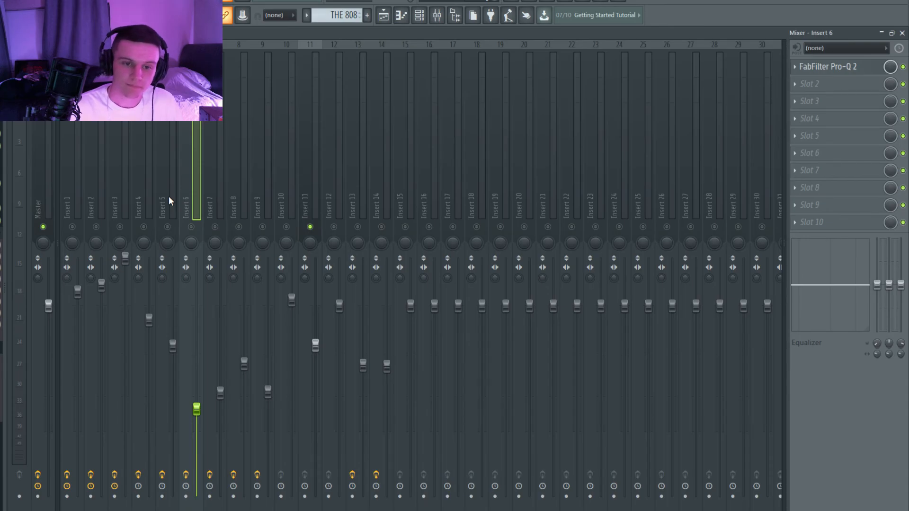
Clear the solo so all mixer tracks are active, and play the full mix.
{"action": "right_click", "coordinate": [199, 228]}
{"action": "right_click", "coordinate": [200, 228]}
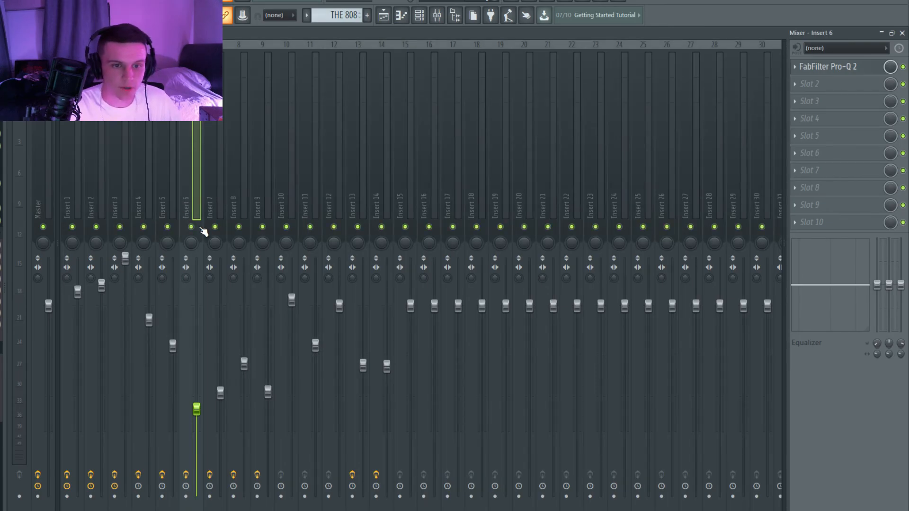
{"action": "key", "text": "space"}
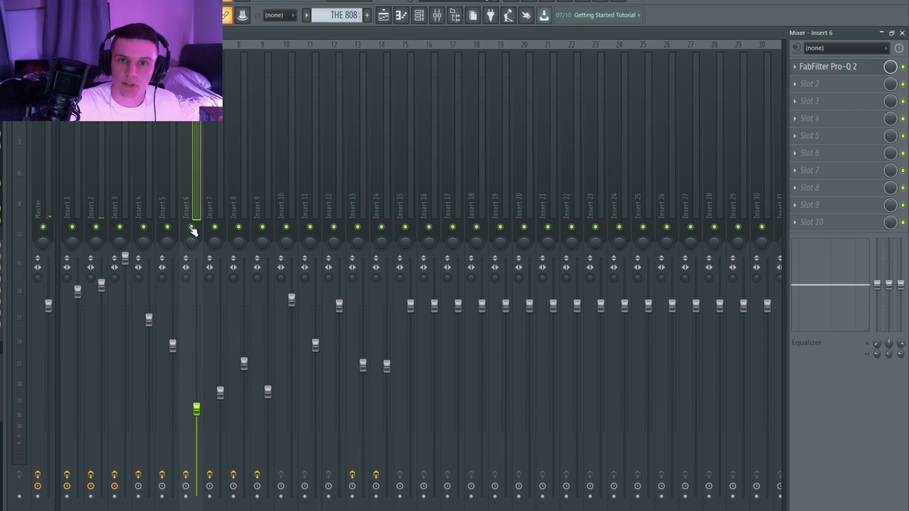
Audition Inserts 2, 3, 5 and 6 together in playback with the other inserts muted, and reactivate all tracks.
{"action": "right_click", "coordinate": [191, 227]}
{"action": "left_click", "coordinate": [167, 226]}
{"action": "left_click", "coordinate": [144, 227]}
{"action": "left_click", "coordinate": [120, 226]}
{"action": "left_click", "coordinate": [146, 231]}
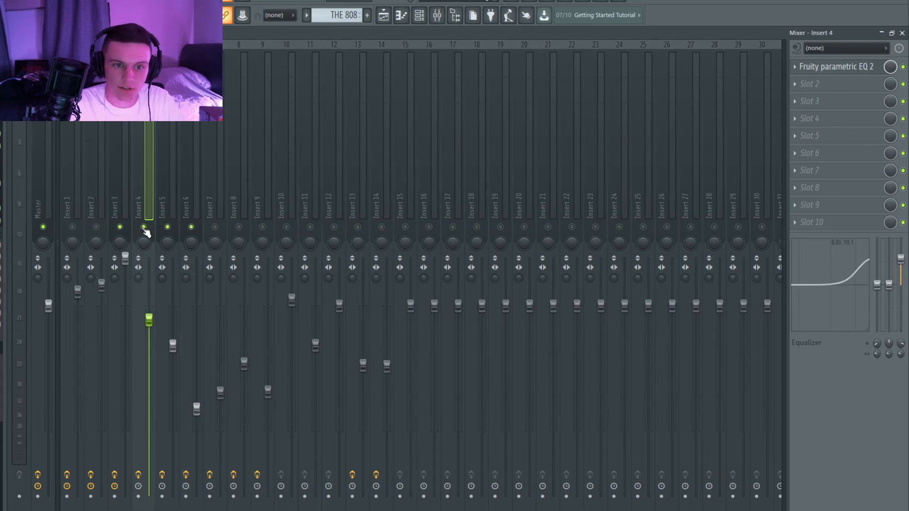
{"action": "left_click", "coordinate": [96, 227]}
{"action": "left_click", "coordinate": [119, 226]}
{"action": "left_click", "coordinate": [119, 227]}
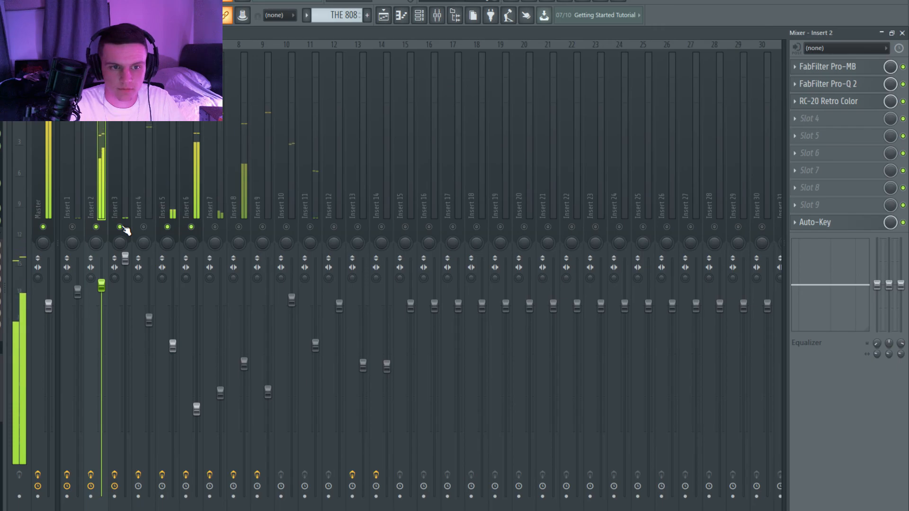
{"action": "right_click", "coordinate": [121, 227]}
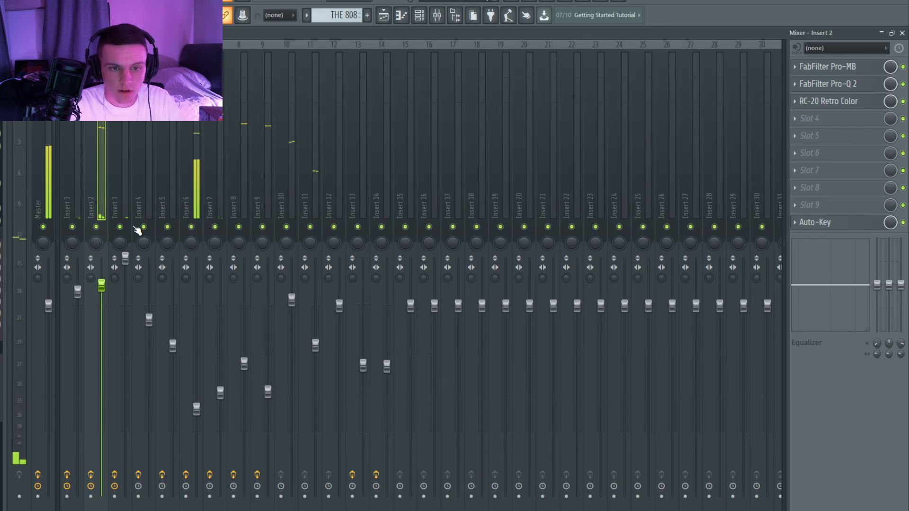